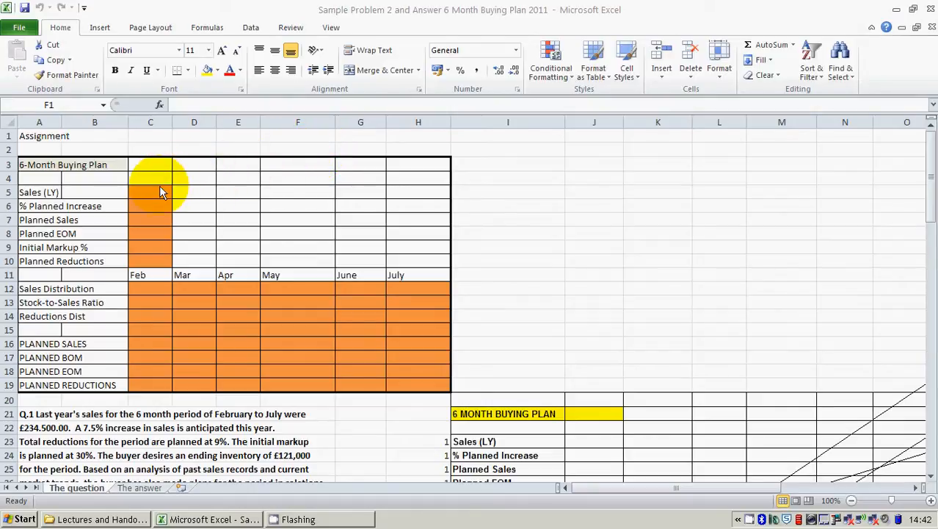
# Examine the blank 6-Month Buying Plan table and the Q.1 problem text with its monthly planning estimates below it.
pyautogui.click(49, 169)
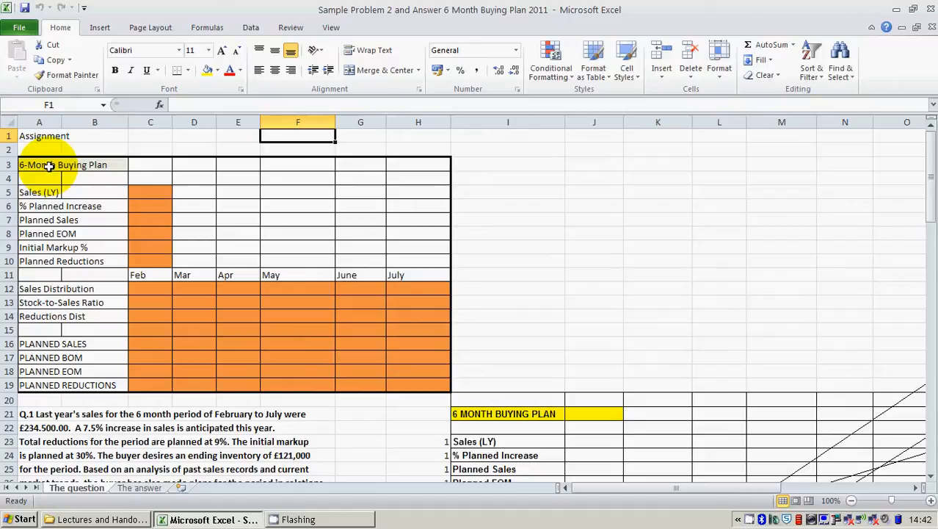
pyautogui.moveTo(49, 167); pyautogui.dragTo(106, 175)
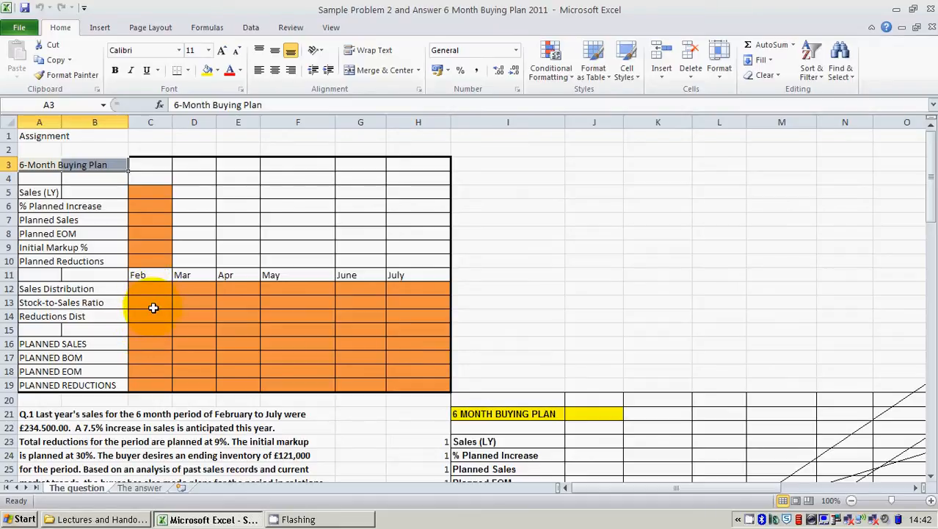
pyautogui.click(149, 416)
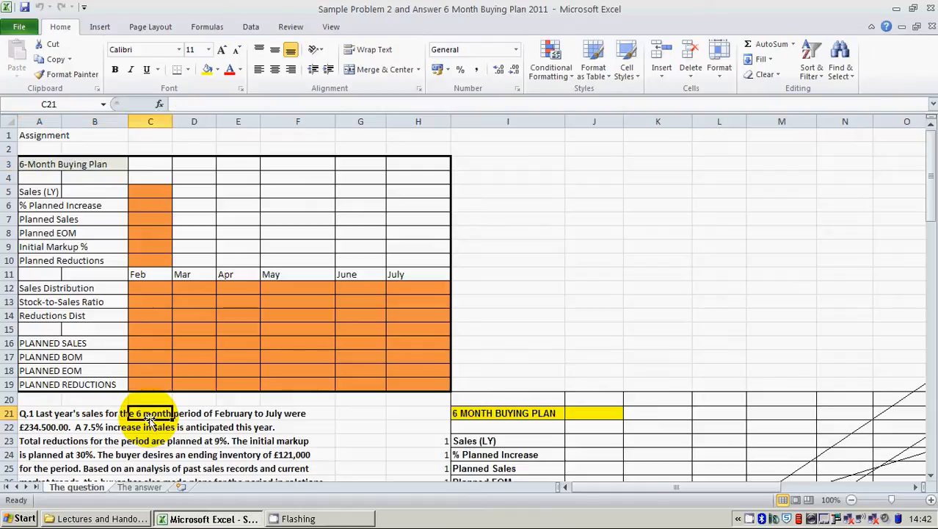
pyautogui.press('Down')
pyautogui.press('Down')
pyautogui.press('Down')
pyautogui.press('Down')
pyautogui.press('Down')
pyautogui.press('Down')
pyautogui.press('Down')
pyautogui.press('Down')
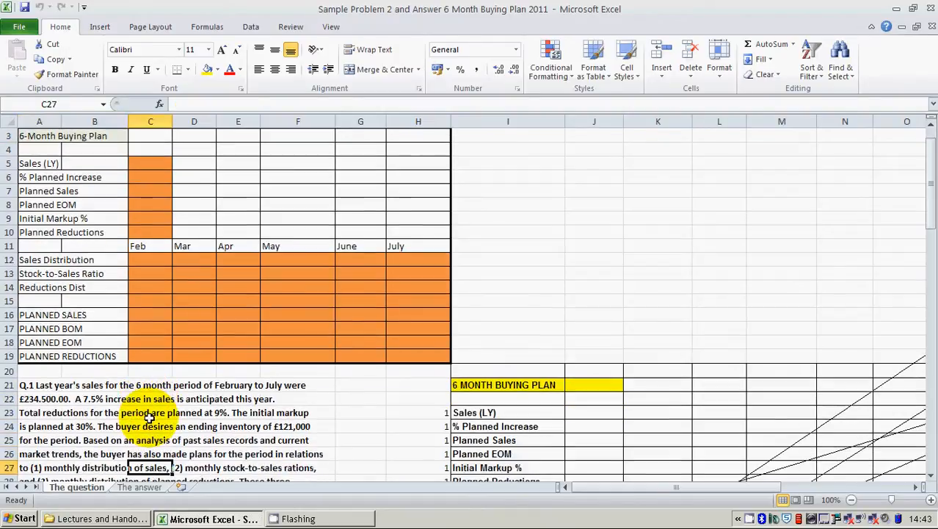
pyautogui.press('Down')
pyautogui.press('Down')
pyautogui.press('Down')
pyautogui.press('Down')
pyautogui.press('Down')
pyautogui.press('Down')
pyautogui.press('Down')
pyautogui.press('Down')
pyautogui.press('Down')
pyautogui.press('Down')
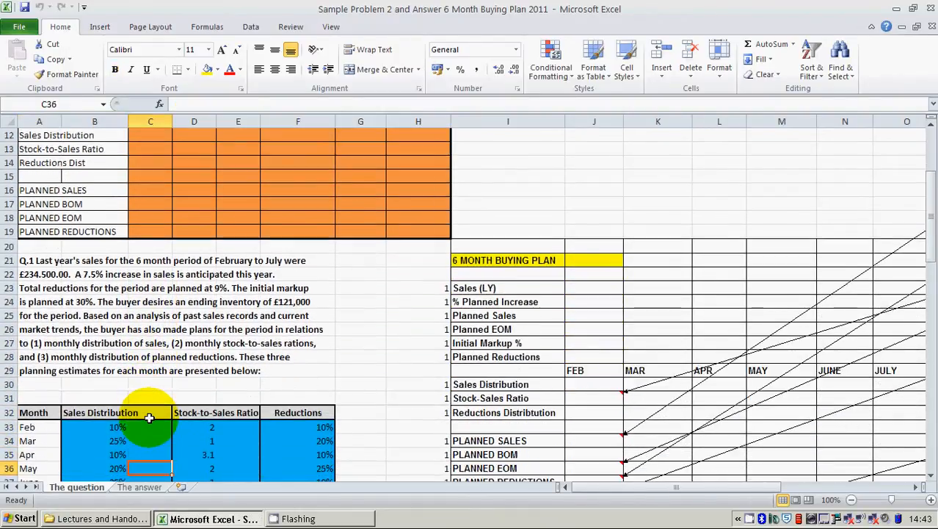
pyautogui.press('Down')
pyautogui.press('Down')
pyautogui.press('Down')
pyautogui.press('Down')
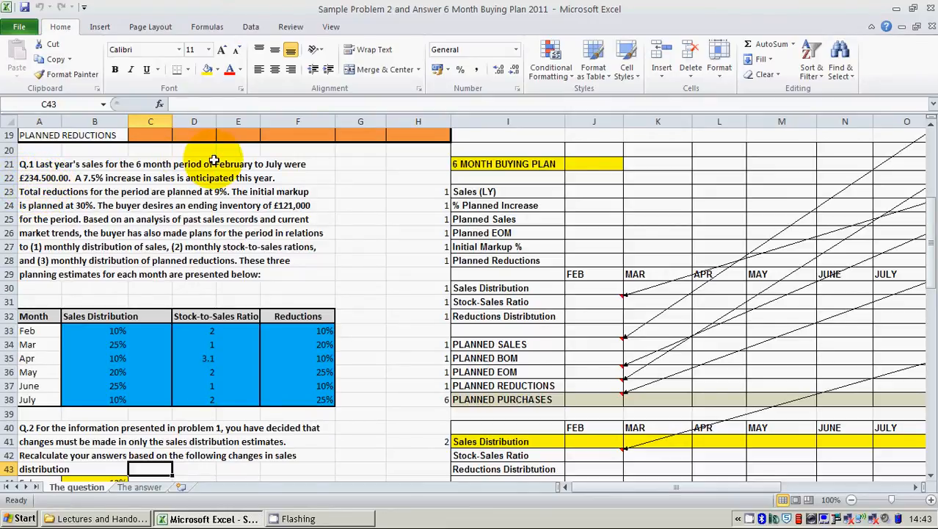
# Examine the Q.1 figures for last year's sales, anticipated sales increase, planned reductions and desired ending inventory.
pyautogui.click(33, 181)
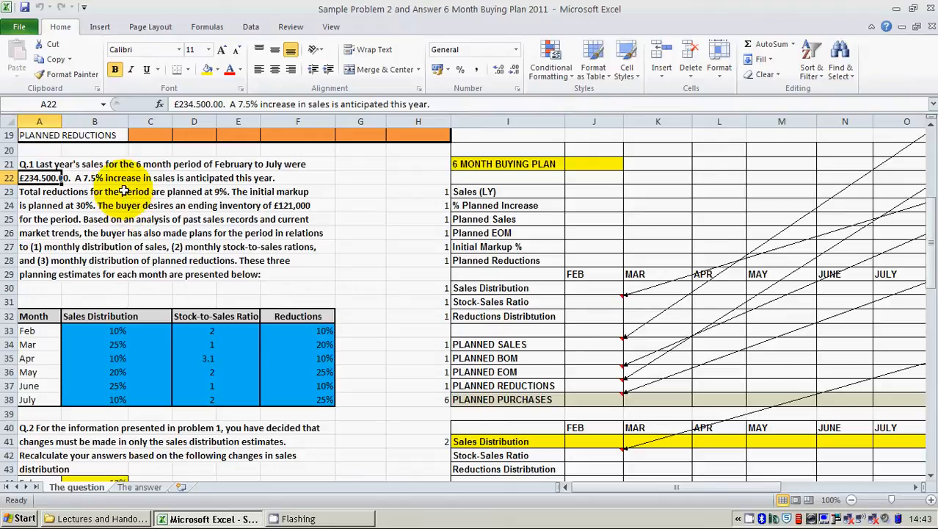
pyautogui.click(105, 178)
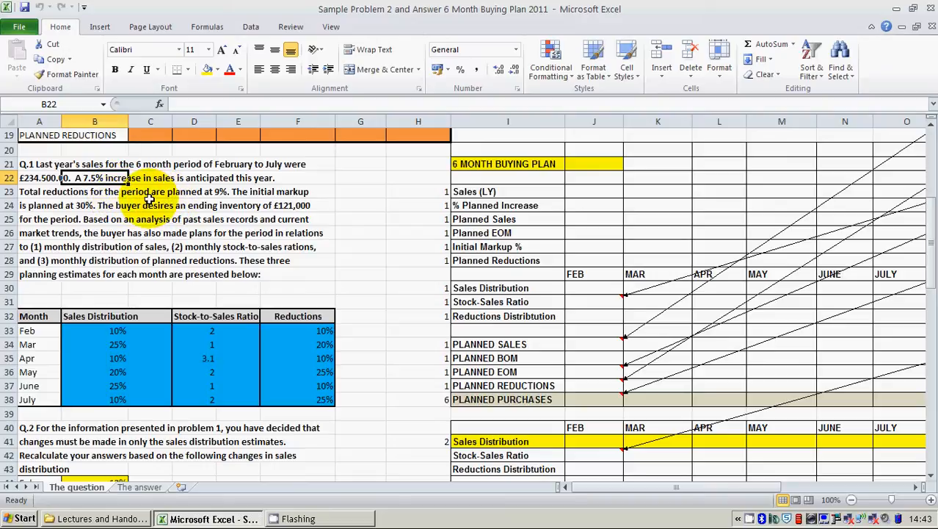
pyautogui.click(222, 190)
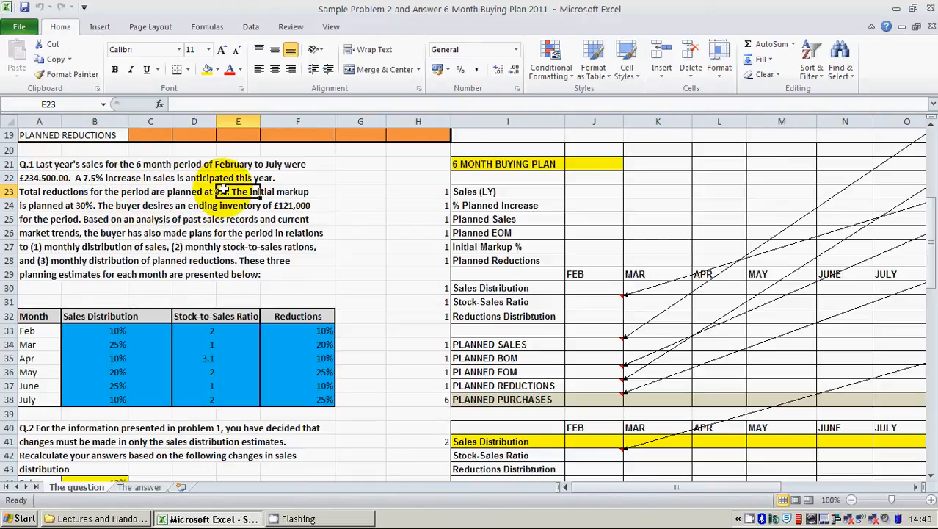
pyautogui.click(213, 192)
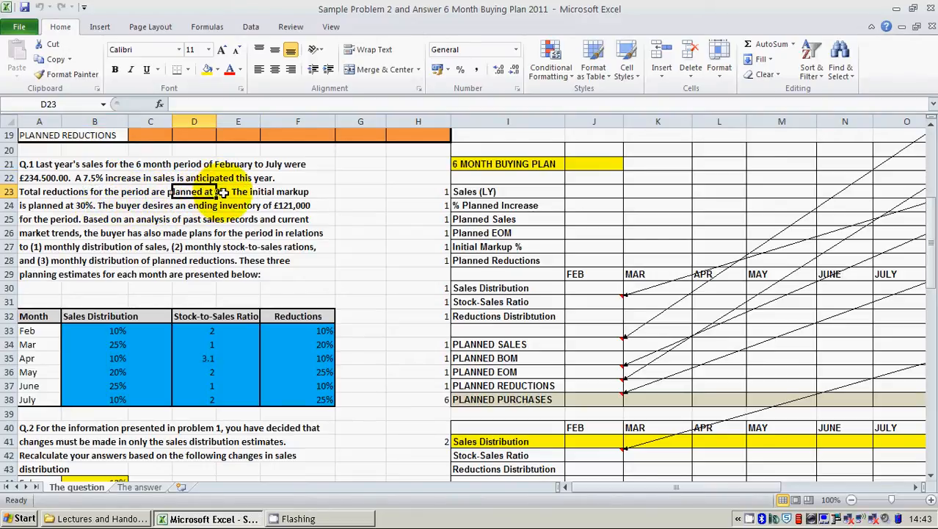
pyautogui.click(224, 192)
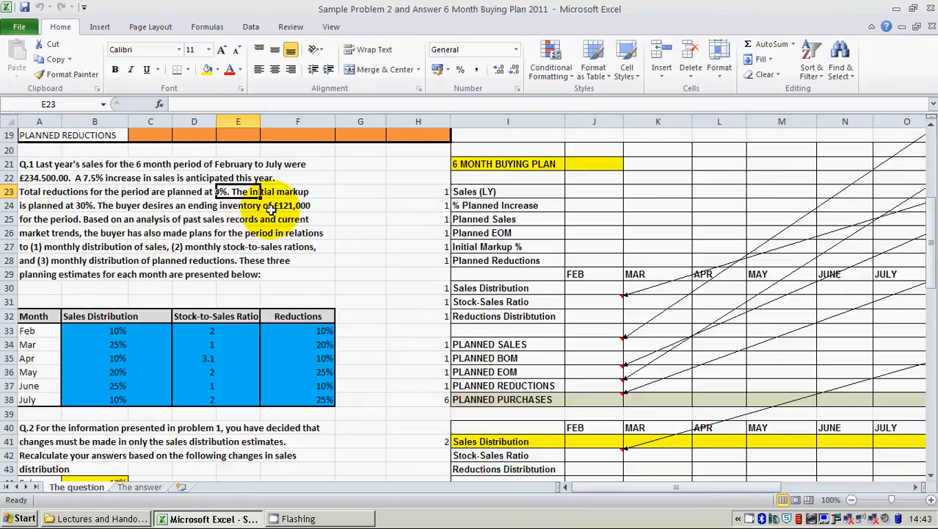
pyautogui.click(297, 206)
pyautogui.moveTo(295, 205); pyautogui.dragTo(269, 207)
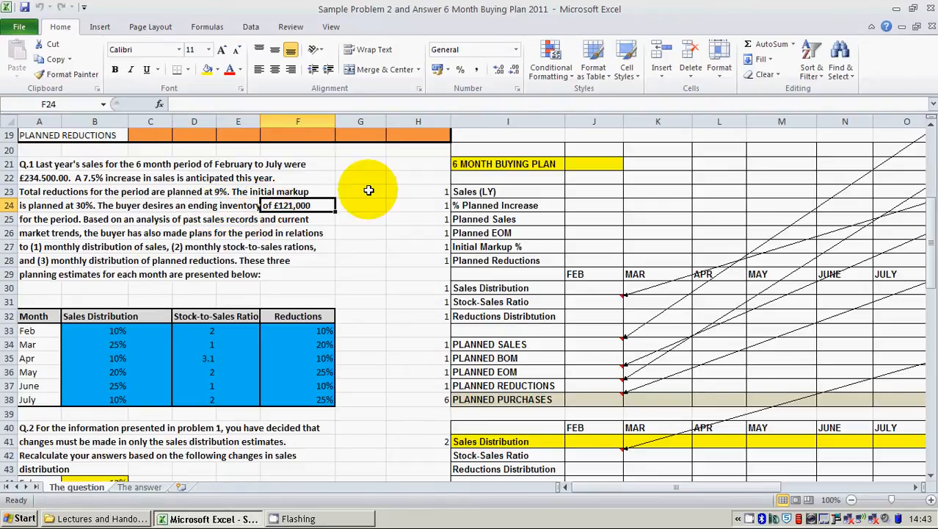
# Enter 234500 as the Sales (LY) value in J23 of the 6 Month Buying Plan.
pyautogui.click(580, 194)
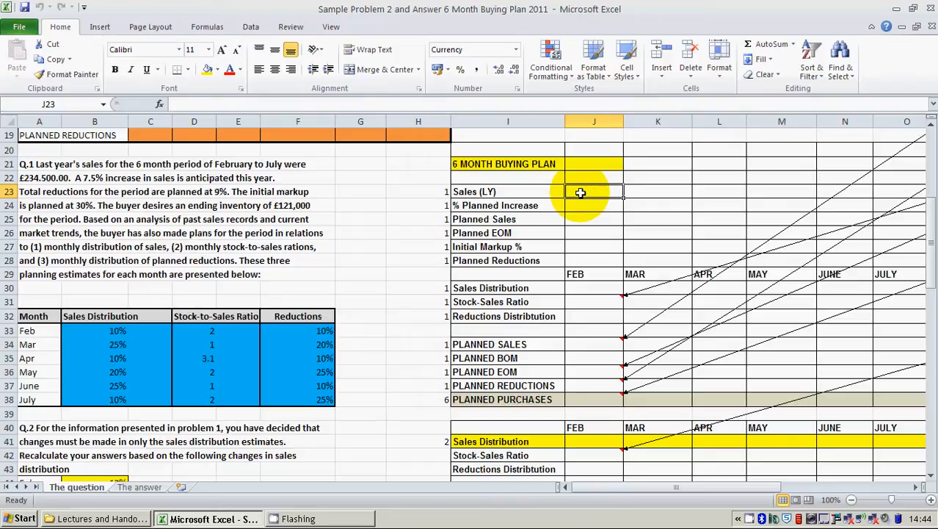
pyautogui.write('2')
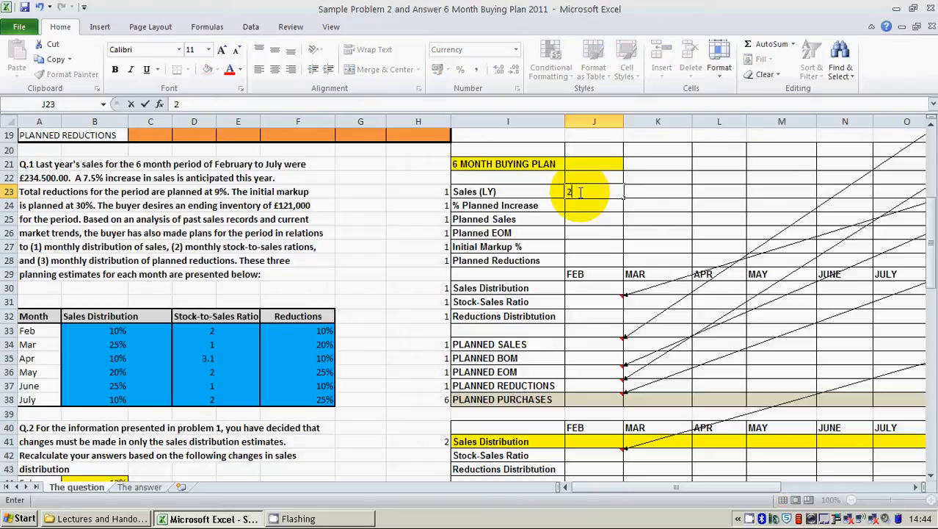
pyautogui.write('34500')
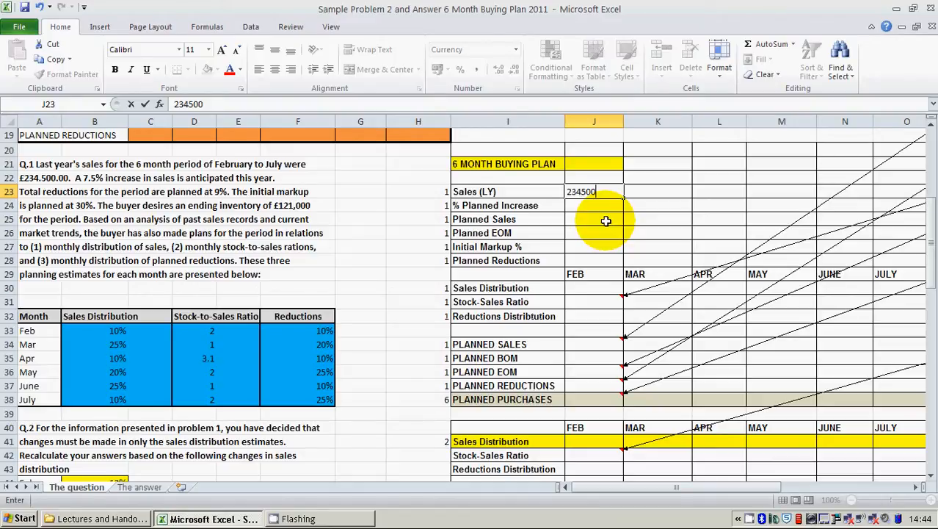
pyautogui.press('Return')
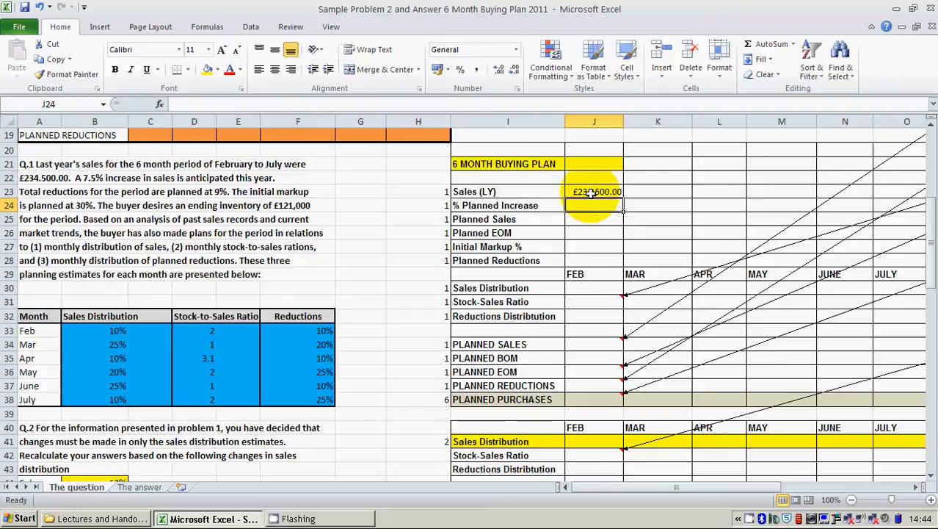
pyautogui.click(585, 192)
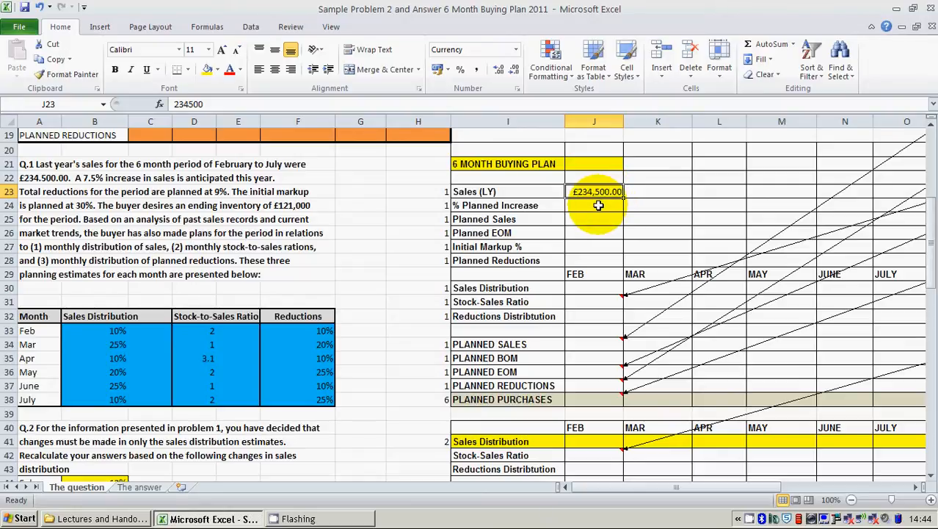
# Enter the % Planned Increase in J24 as the formula =7.5/100.
pyautogui.click(599, 205)
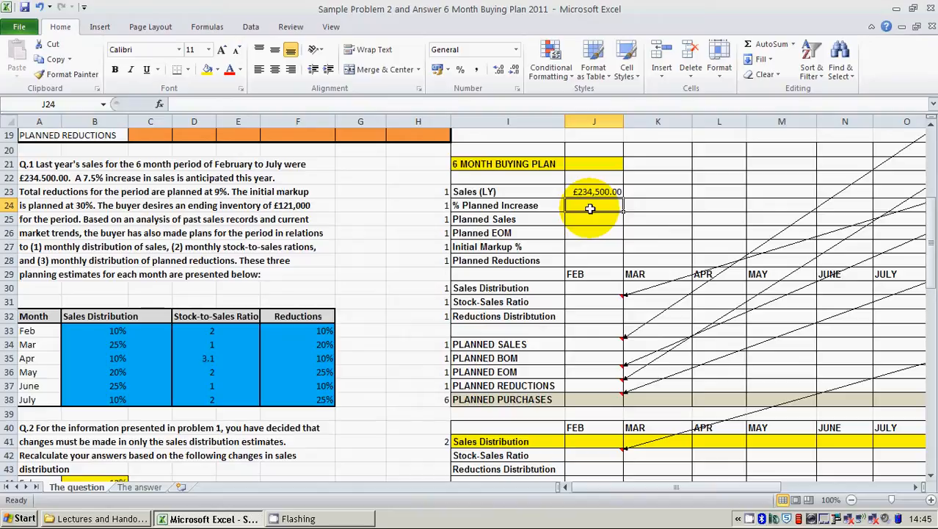
pyautogui.write('=')
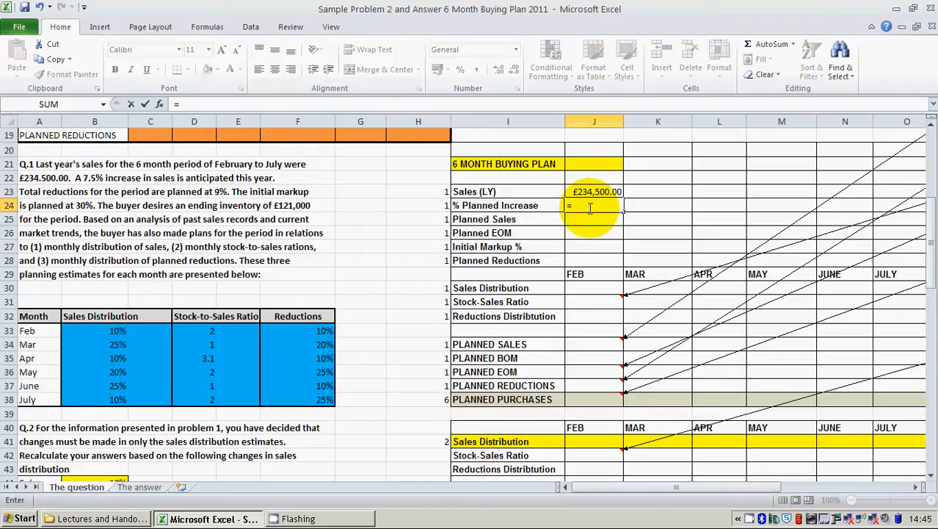
pyautogui.write('7.5/100')
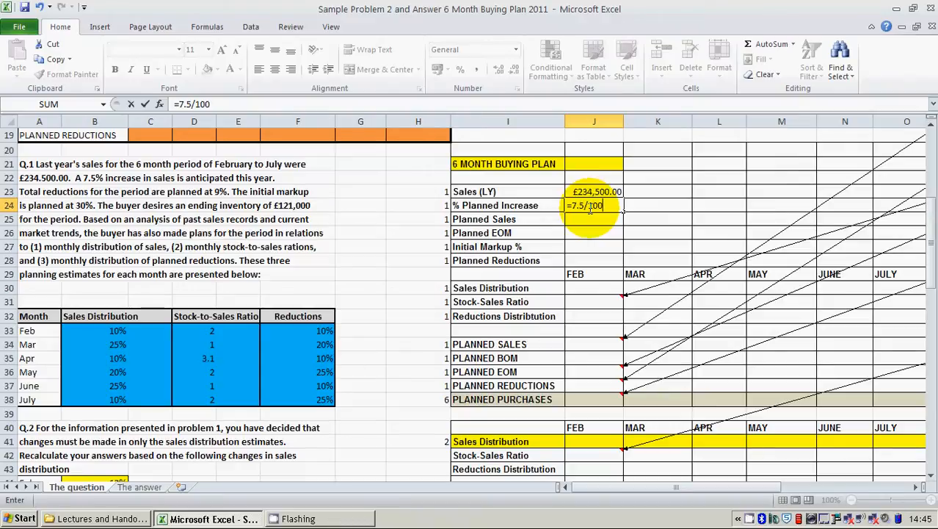
pyautogui.press('Return')
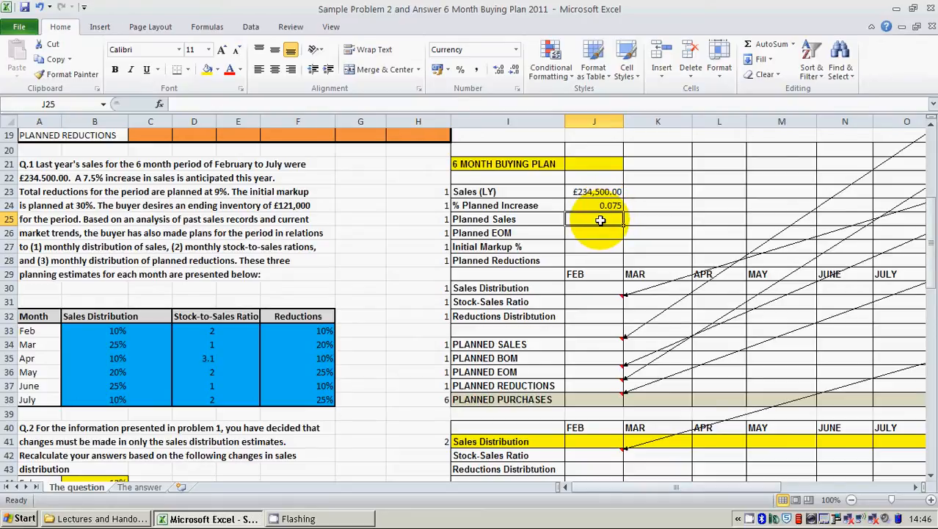
# Calculate Planned Sales in J25 from last year's sales with the formula =J23*1.075.
pyautogui.write('=')
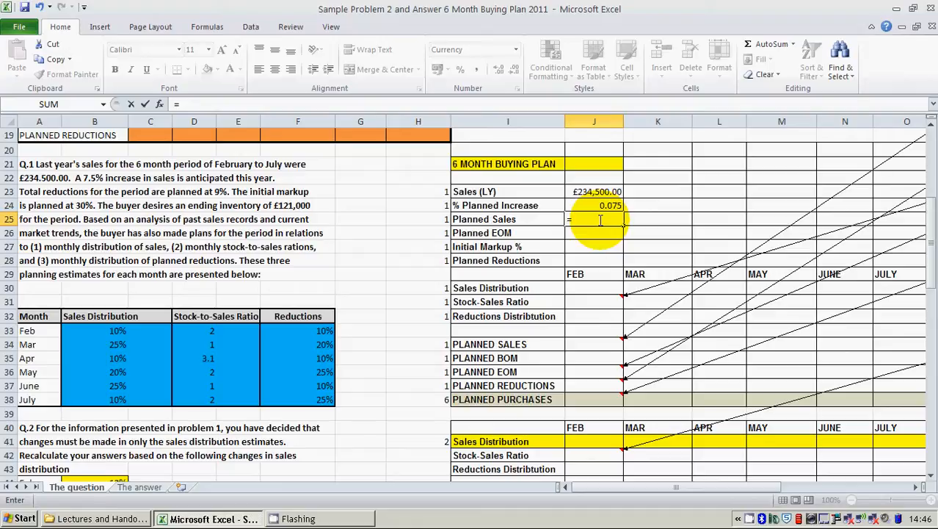
pyautogui.click(600, 218)
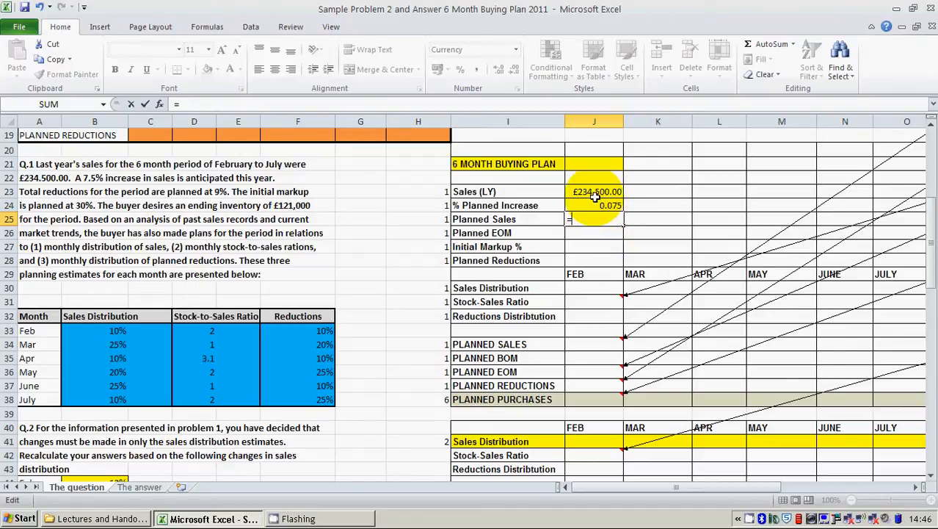
pyautogui.click(596, 192)
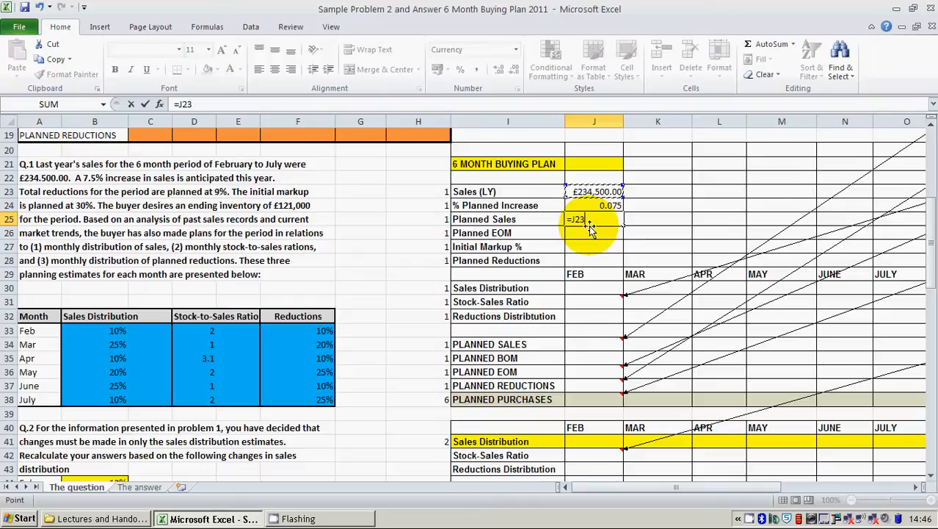
pyautogui.write('*')
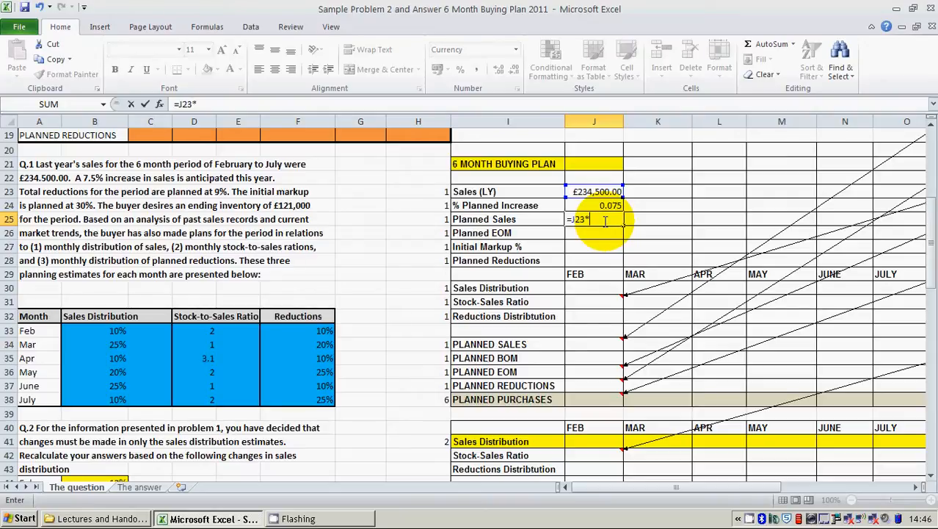
pyautogui.write('1.075')
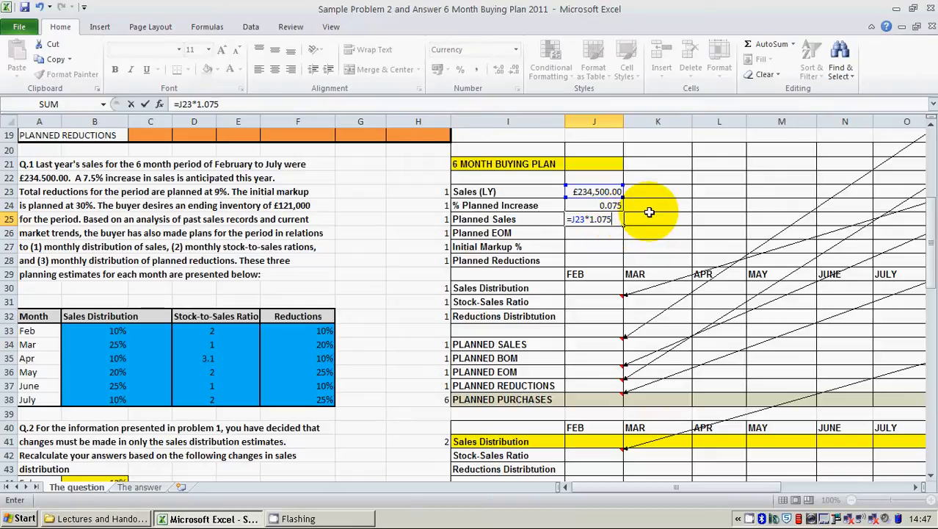
pyautogui.press('BackSpace')
pyautogui.press('BackSpace')
pyautogui.write('45')
pyautogui.press('BackSpace')
pyautogui.press('BackSpace')
pyautogui.press('BackSpace')
pyautogui.write('03')
pyautogui.press('BackSpace')
pyautogui.press('BackSpace')
pyautogui.write('30')
pyautogui.press('BackSpace')
pyautogui.press('BackSpace')
pyautogui.write('0')
pyautogui.write('7')
pyautogui.write('5')
pyautogui.press('Return')
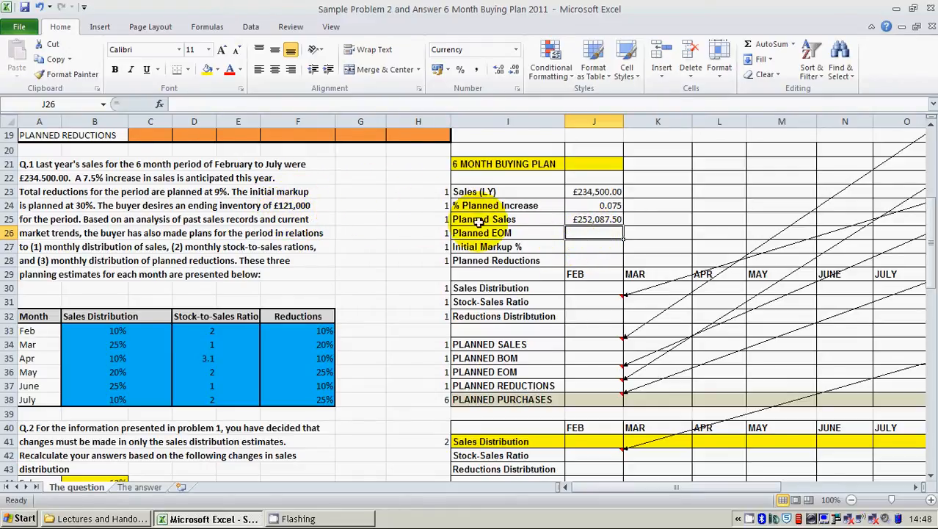
# Enter 121000 as the Planned EOM value in J26.
pyautogui.write('12')
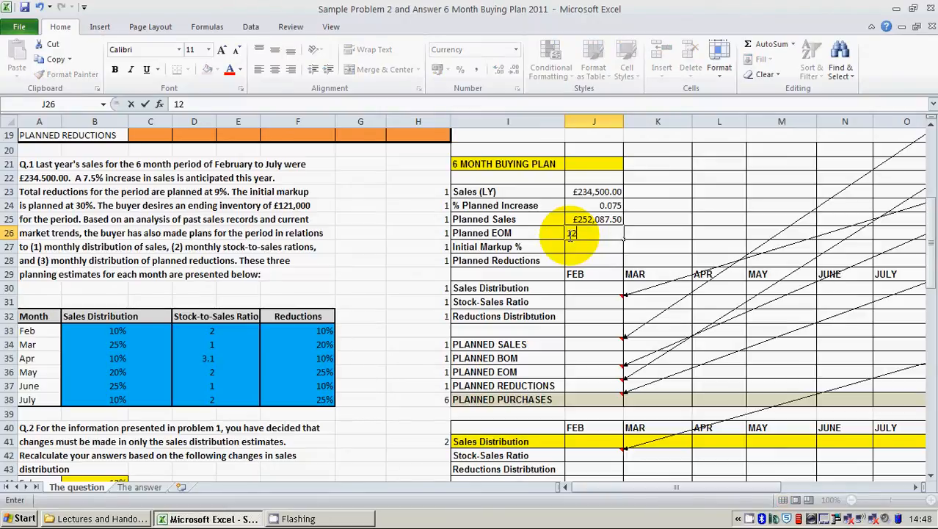
pyautogui.write('1000')
pyautogui.press('Return')
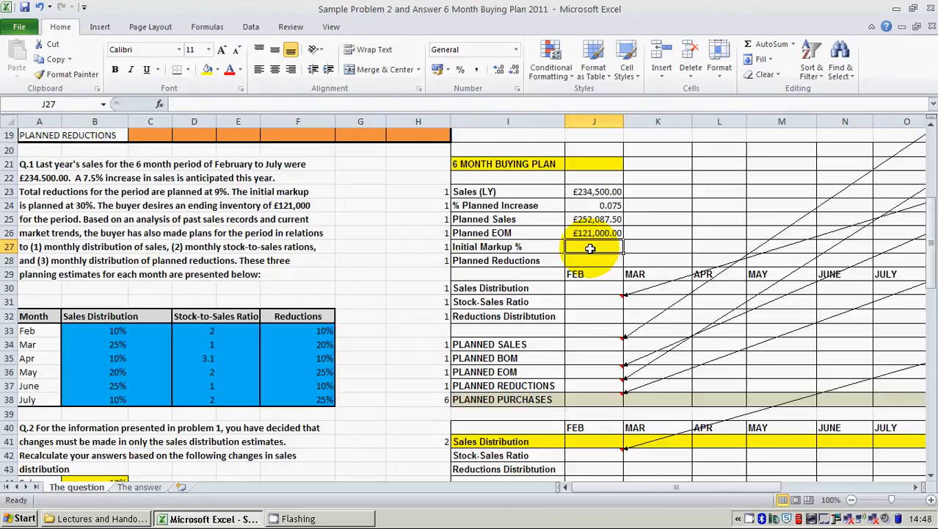
pyautogui.write('0')
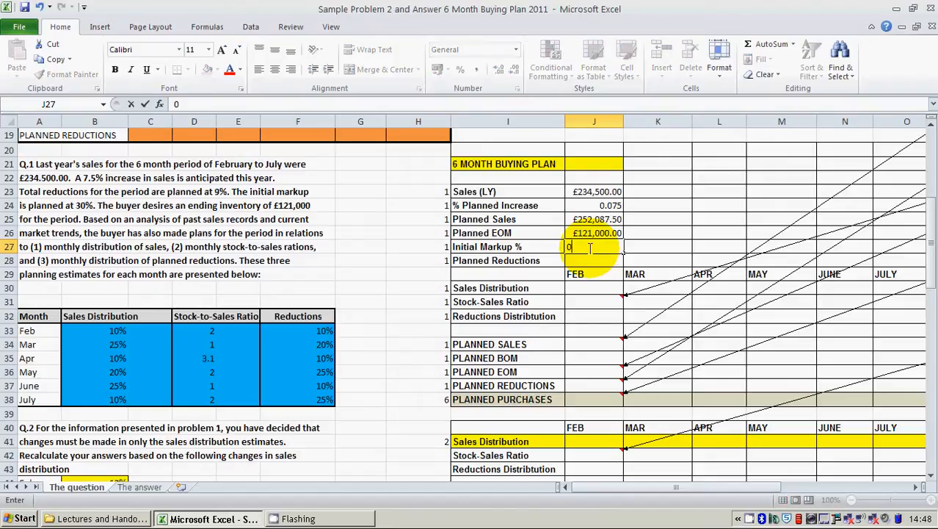
pyautogui.write('.0')
pyautogui.press('BackSpace')
pyautogui.write('3')
pyautogui.press('Return')
pyautogui.click(590, 248)
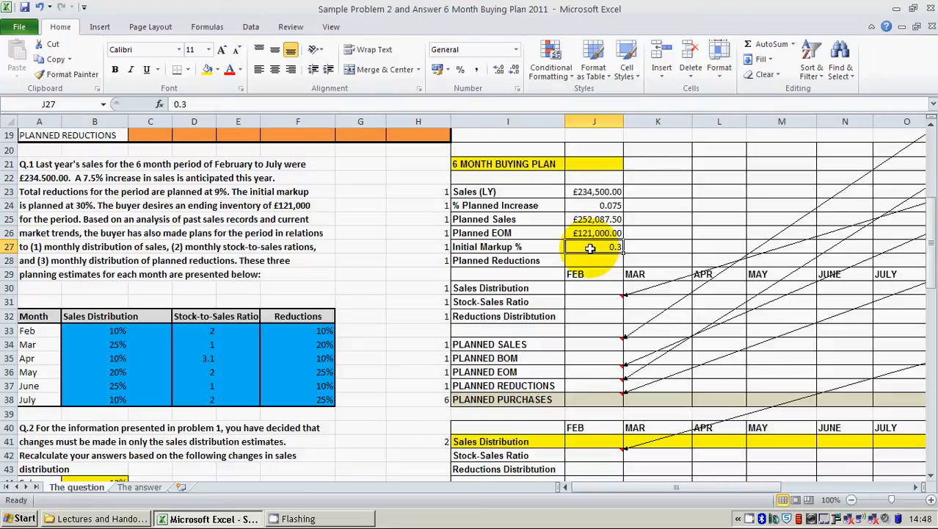
pyautogui.press('Delete')
# Enter =30/100 as the Initial Markup % in J27 and =9/100 as the Planned Reductions in J28.
pyautogui.write('=')
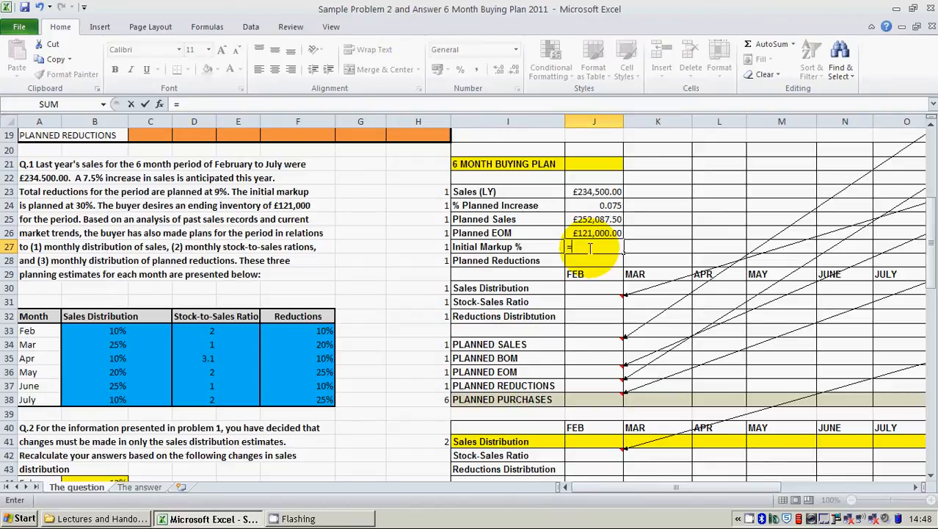
pyautogui.write('30/100')
pyautogui.press('Return')
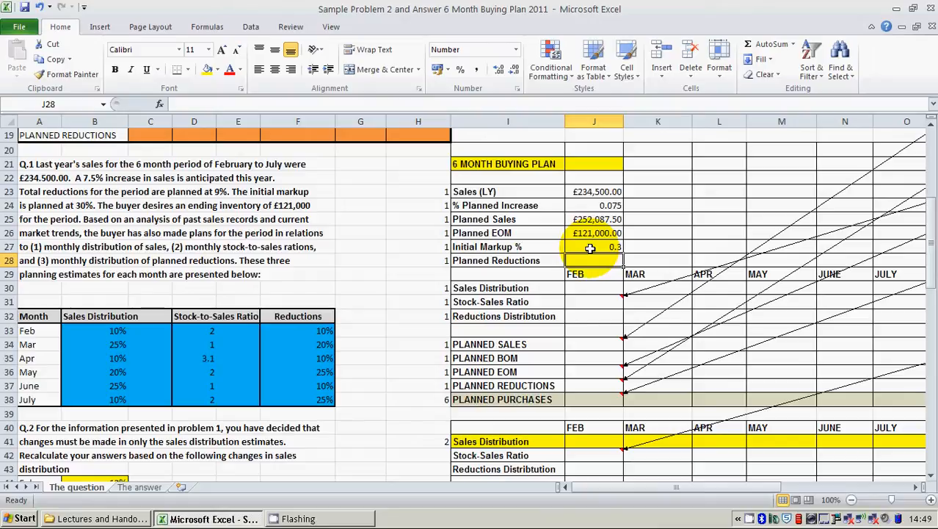
pyautogui.write('=')
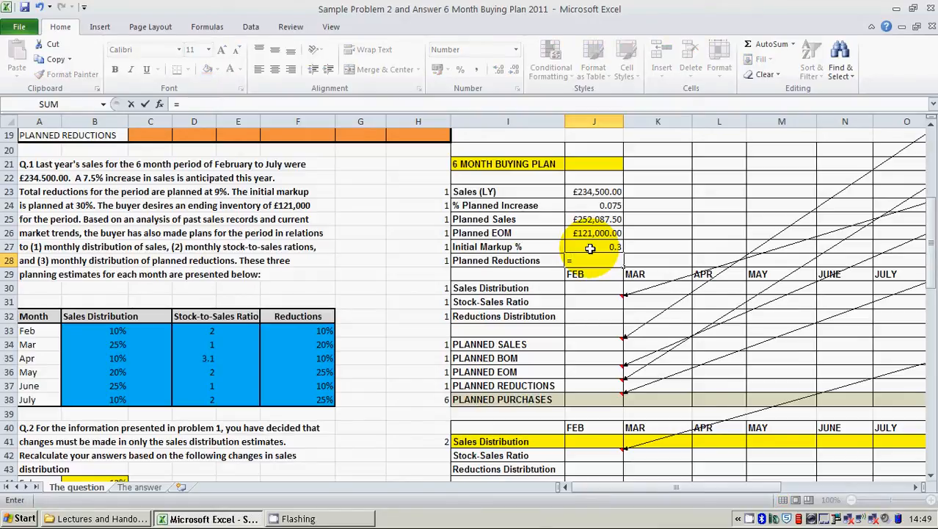
pyautogui.write('9/100')
pyautogui.press('Return')
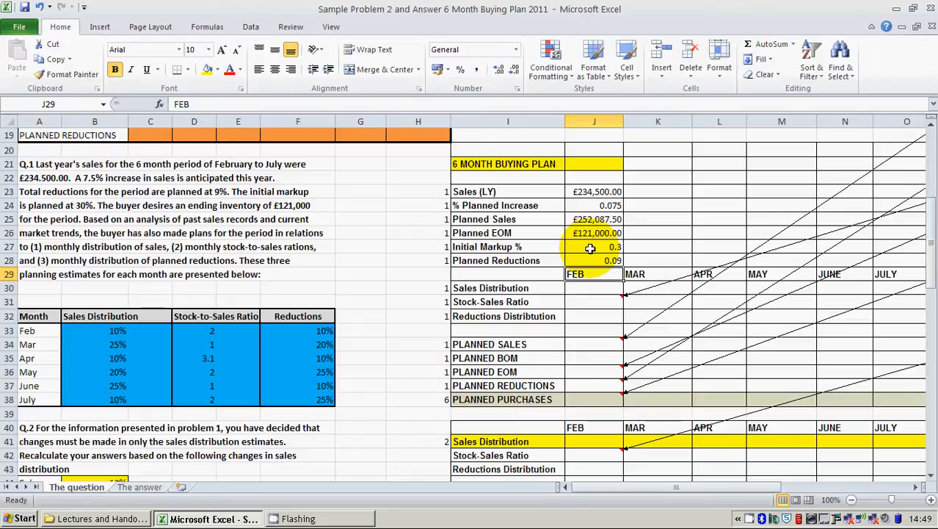
# Examine the figures and formulas already entered for the 6 Month Buying Plan in J23 to J28.
pyautogui.press('Up')
pyautogui.press('Up')
pyautogui.press('Up')
pyautogui.press('Up')
pyautogui.press('Up')
pyautogui.press('Up')
pyautogui.press('Down')
pyautogui.press('Down')
pyautogui.press('Down')
pyautogui.press('Down')
pyautogui.press('Down')
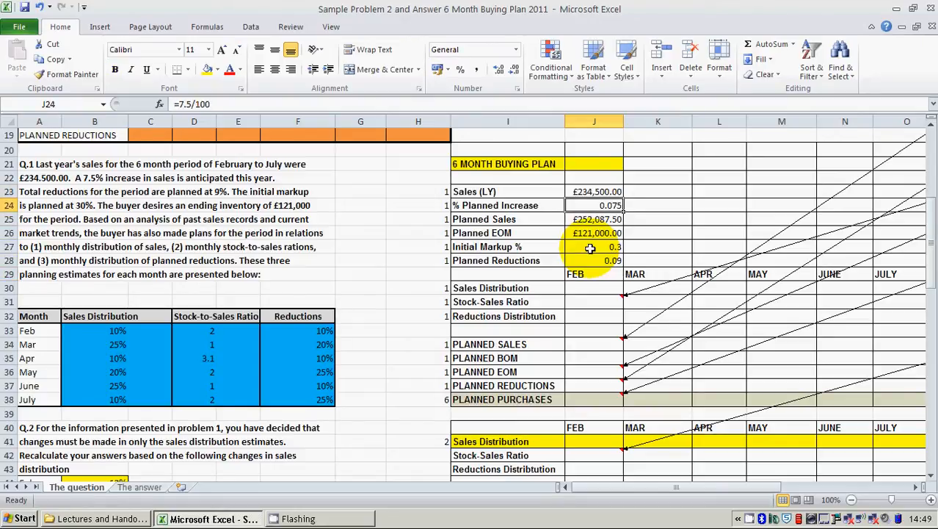
pyautogui.press('Up')
pyautogui.press('Up')
pyautogui.press('Up')
pyautogui.press('Up')
pyautogui.press('Up')
pyautogui.press('Down')
pyautogui.press('Down')
pyautogui.press('Down')
pyautogui.press('Up')
pyautogui.press('Up')
pyautogui.press('Up')
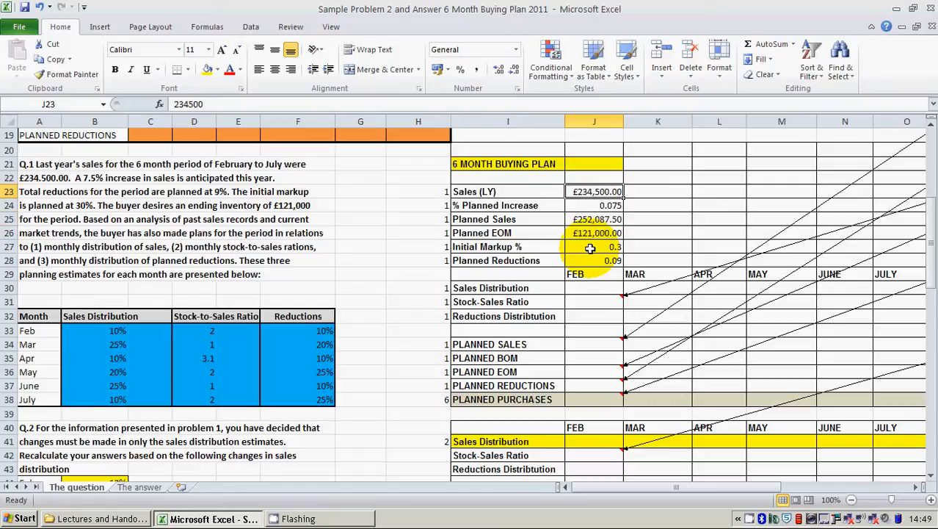
pyautogui.press('Down')
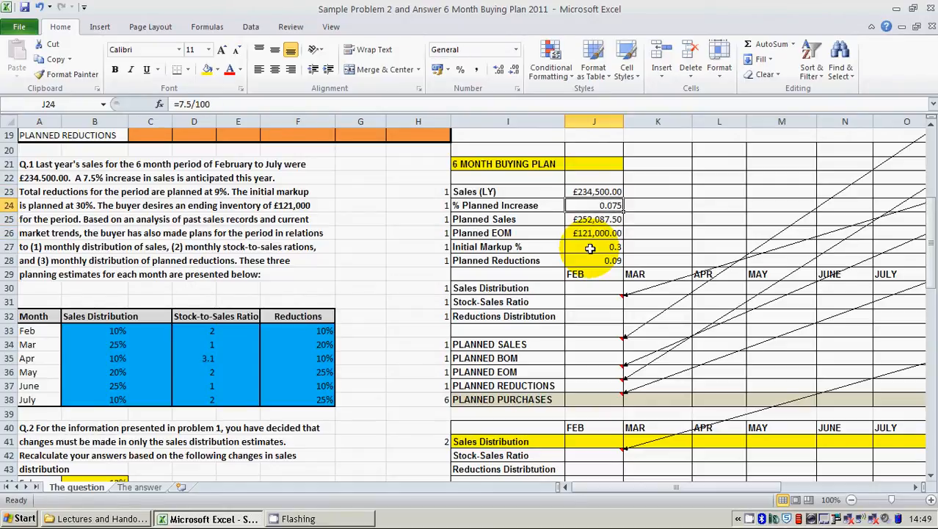
# Enter the Q.1 Sales Distribution figures 10 for February, 25 for March and 10 for April in J30:L30.
pyautogui.click(590, 291)
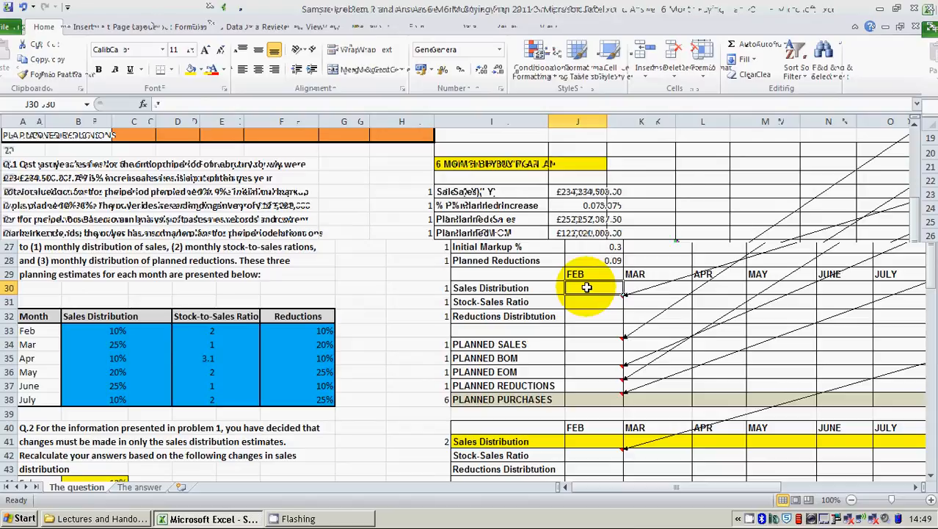
pyautogui.write('10')
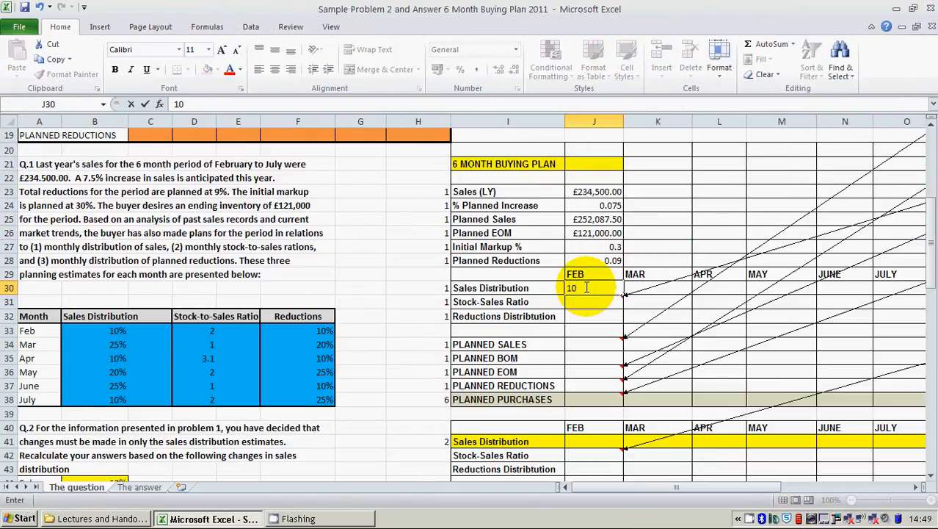
pyautogui.click(114, 333)
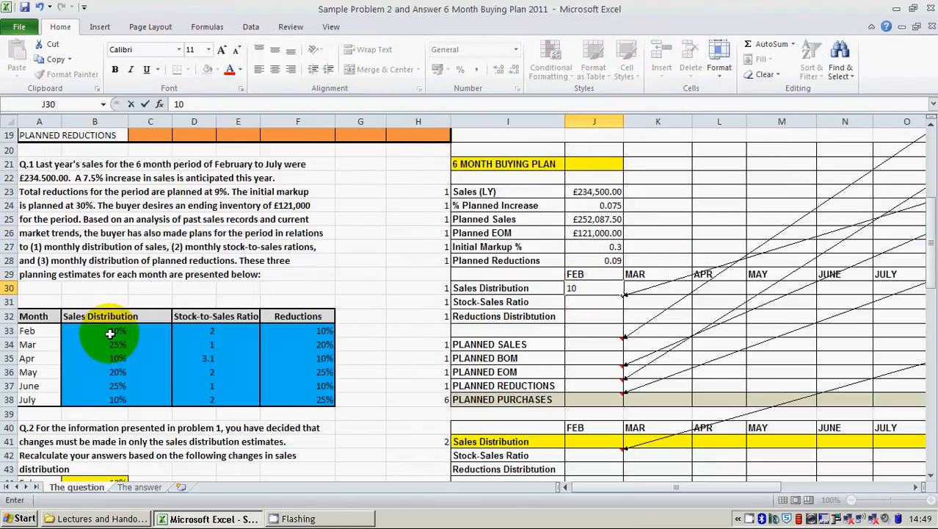
pyautogui.click(648, 289)
pyautogui.write('25')
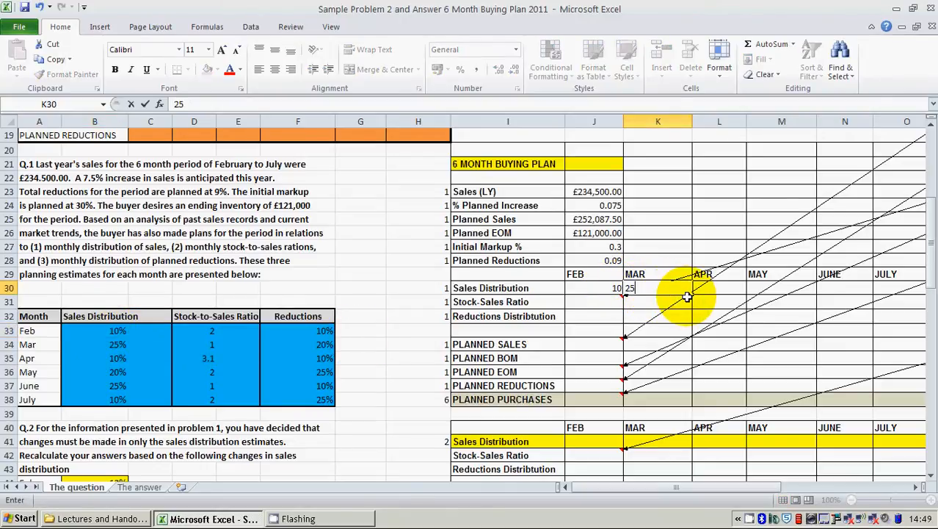
pyautogui.press('Tab')
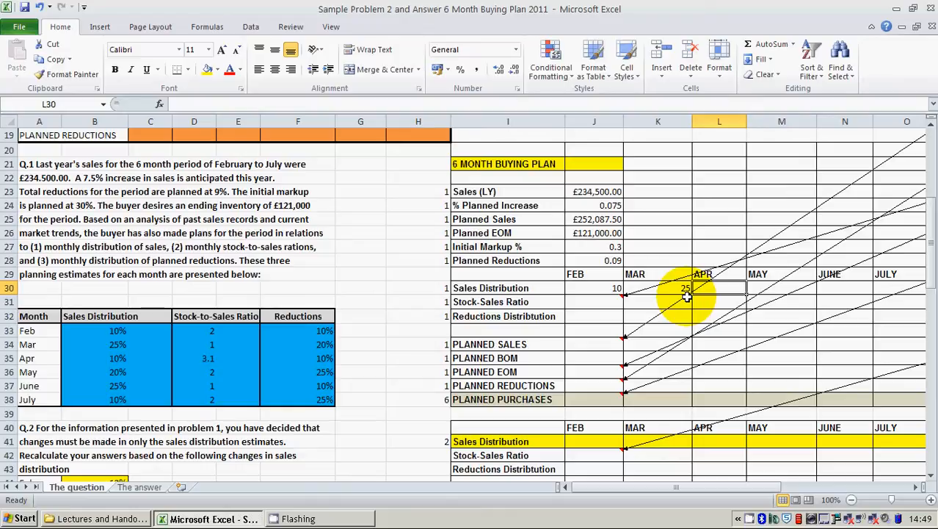
pyautogui.write('10')
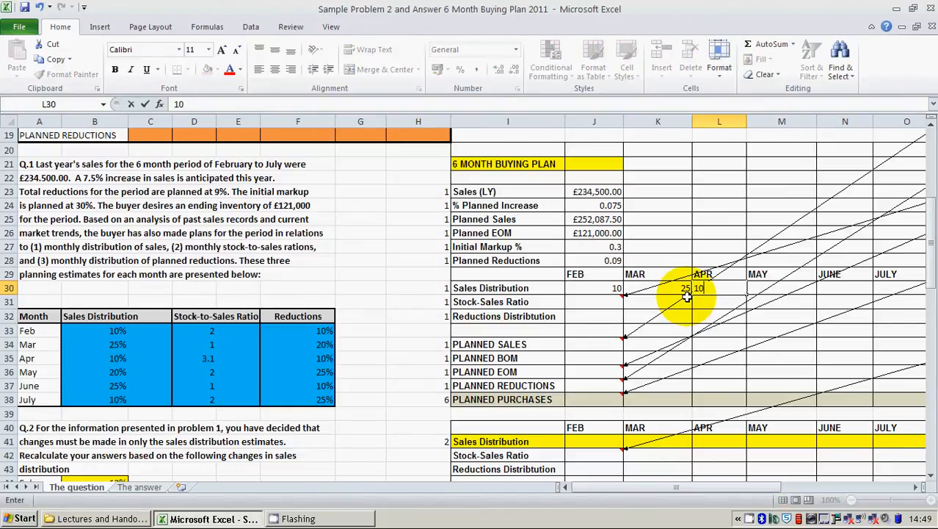
pyautogui.press('Tab')
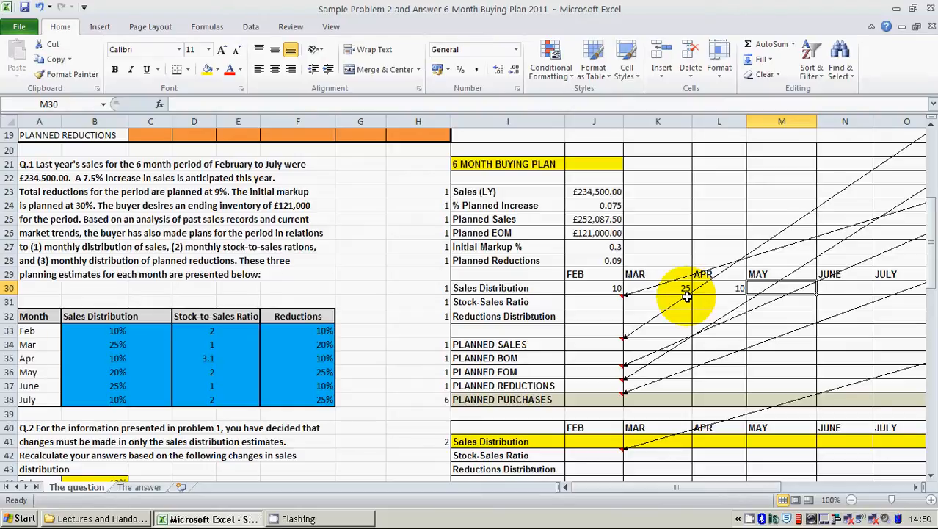
# Enter the Sales Distribution figures 20 for May, 25 for June and 10 for July in M30:O30.
pyautogui.write('20')
pyautogui.press('Tab')
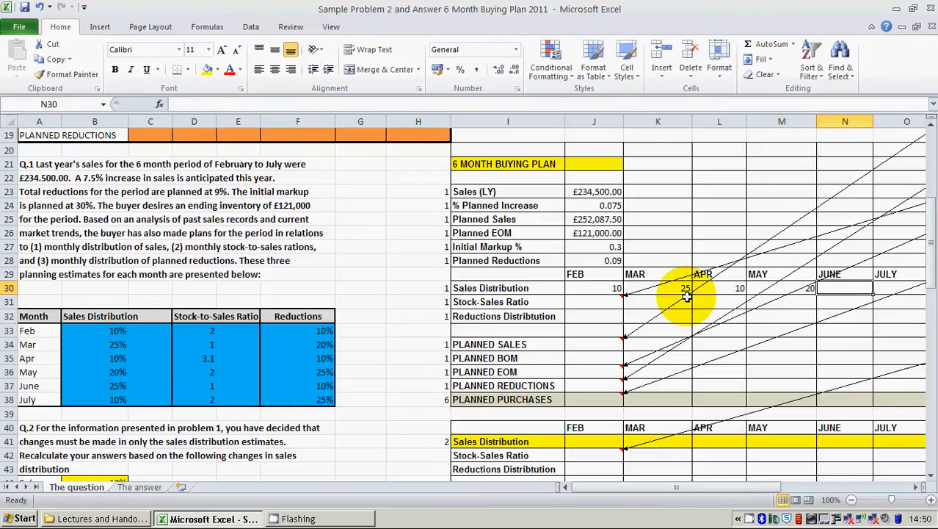
pyautogui.write('25')
pyautogui.press('Tab')
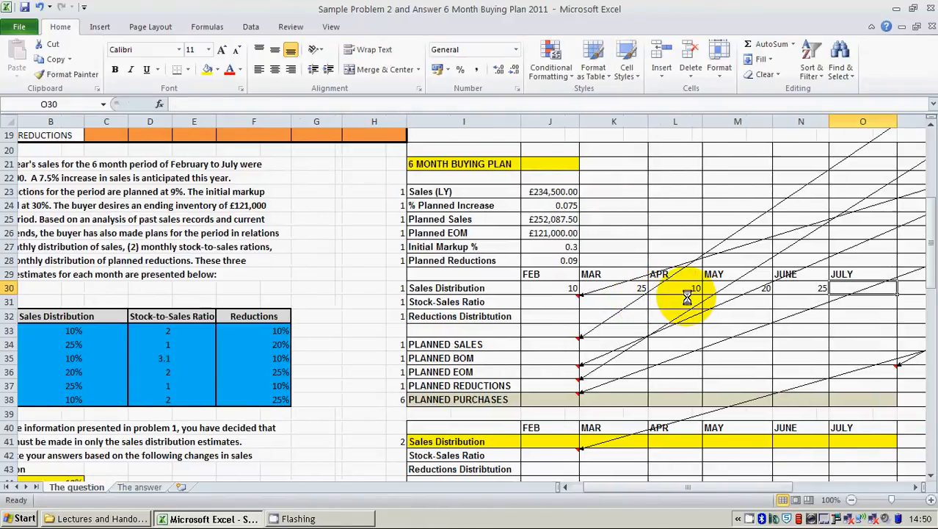
pyautogui.write('1')
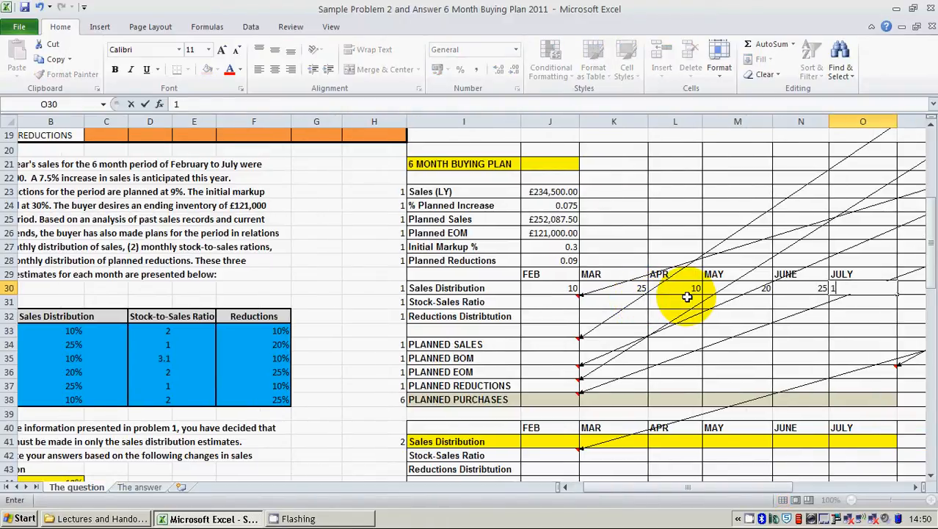
pyautogui.write('0')
pyautogui.press('Return')
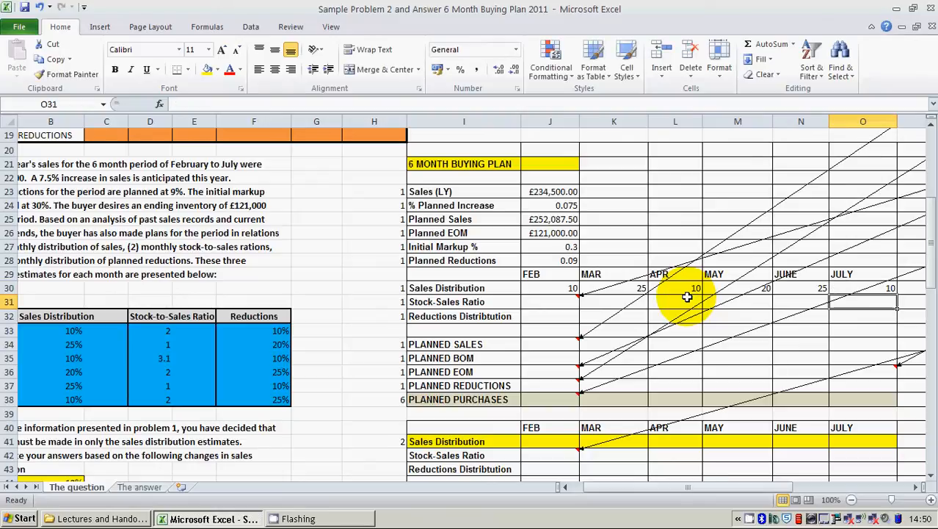
# Enter the Stock-Sales Ratio figures 2 for February, 1 for March and 3.1 for April in J31:L31.
pyautogui.press('Left')
pyautogui.press('Left')
pyautogui.press('Left')
pyautogui.press('Left')
pyautogui.press('Left')
pyautogui.press('Left')
pyautogui.press('Right')
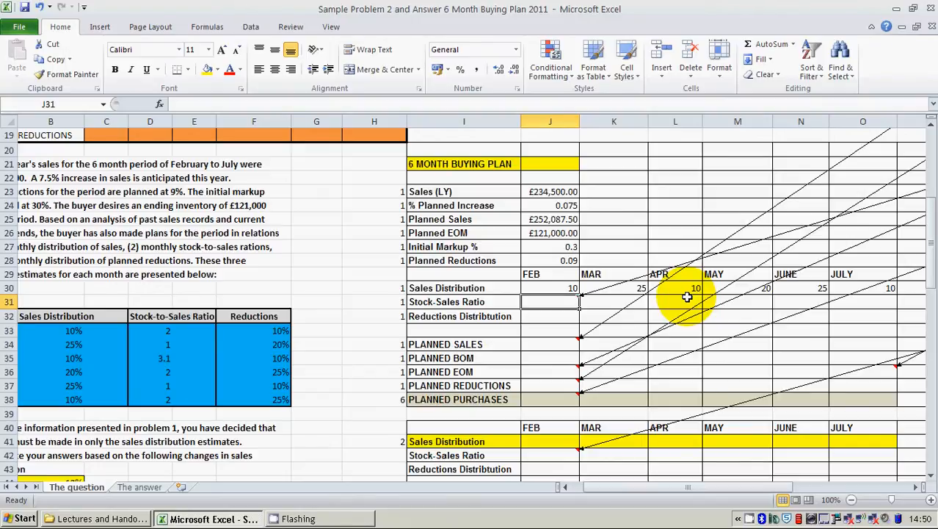
pyautogui.write('2')
pyautogui.press('Tab')
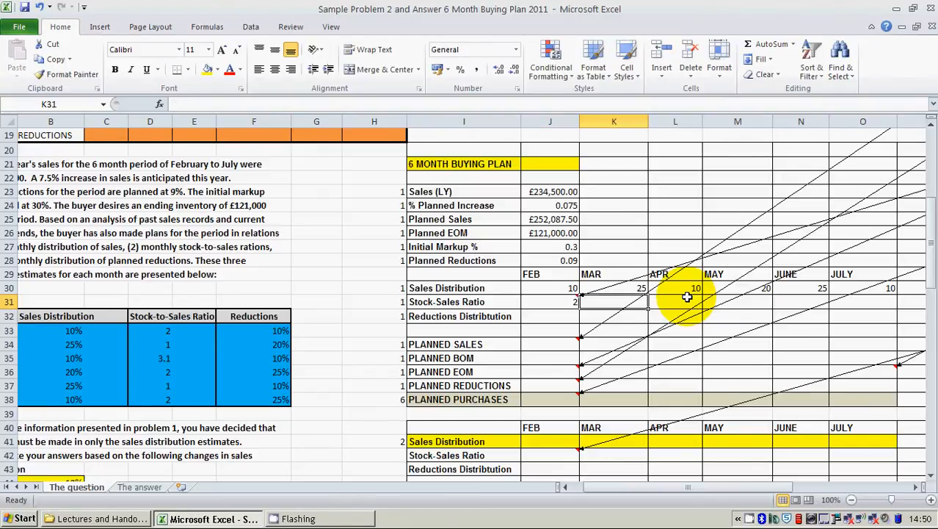
pyautogui.write('1')
pyautogui.press('Tab')
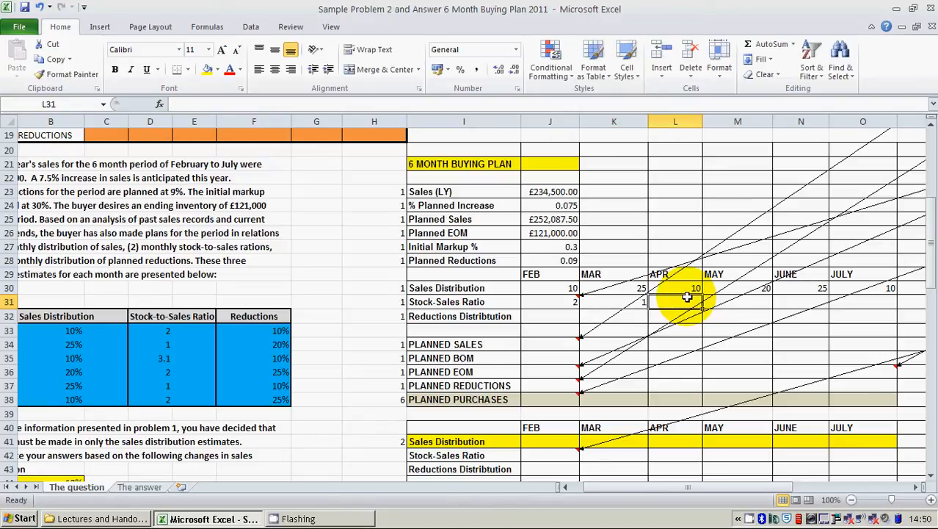
pyautogui.write('3.1')
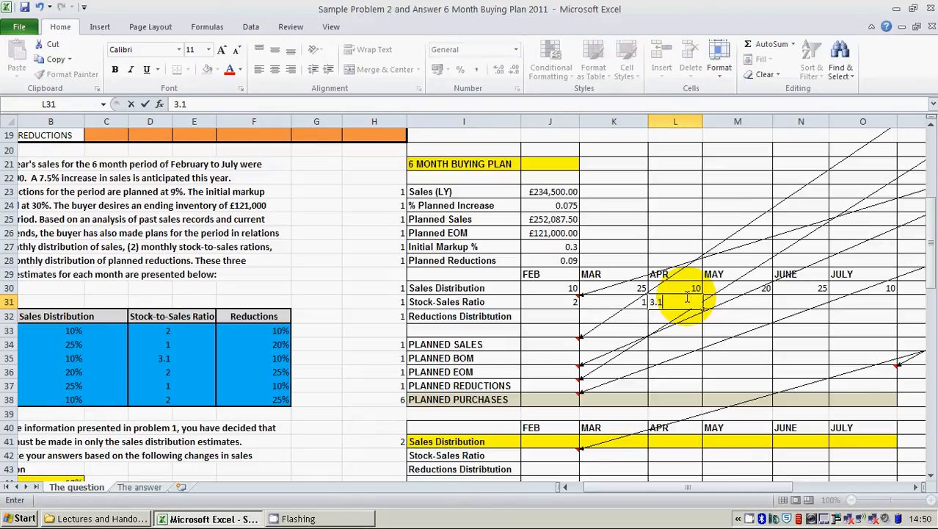
pyautogui.press('Tab')
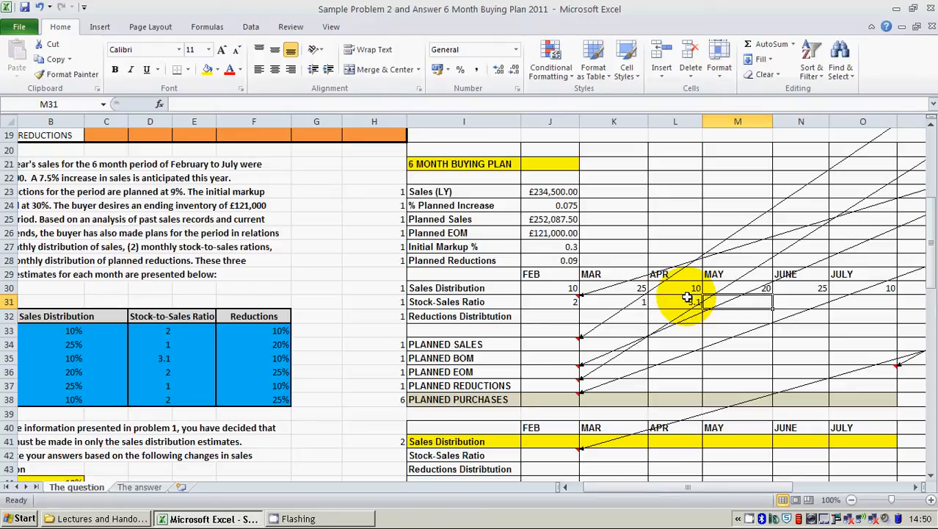
# Enter the Stock-Sales Ratio figures 2 for May, 1 for June and 1 for July in M31:O31.
pyautogui.write('2')
pyautogui.press('Tab')
pyautogui.write('1')
pyautogui.press('Tab')
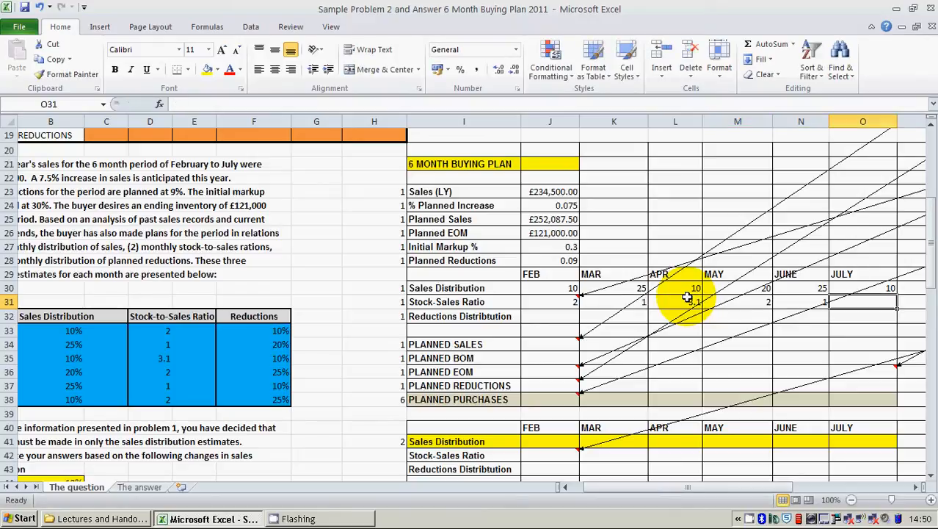
pyautogui.write('1')
pyautogui.press('Down')
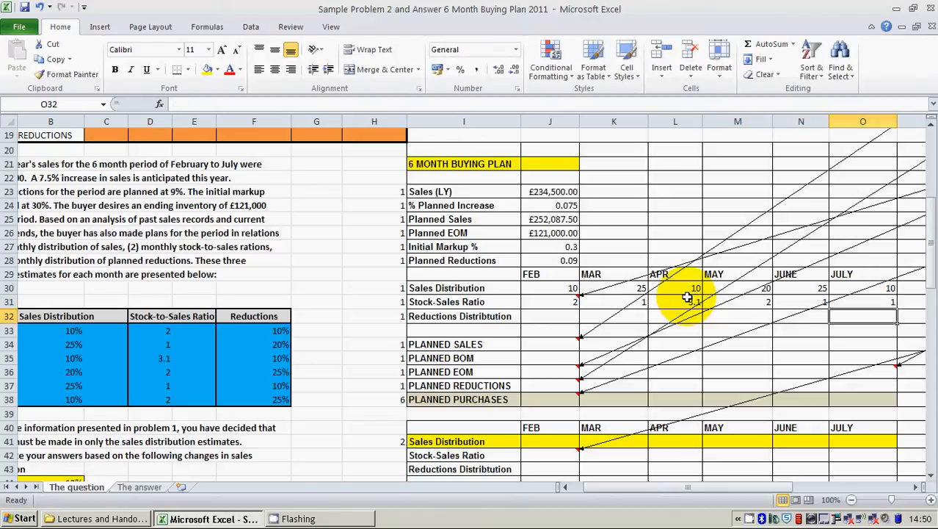
# Enter the Reductions Distribution figures 10 for February, 20 for March and 10 for April in J32:L32.
pyautogui.press('Left')
pyautogui.press('Left')
pyautogui.press('Left')
pyautogui.press('Left')
pyautogui.press('Left')
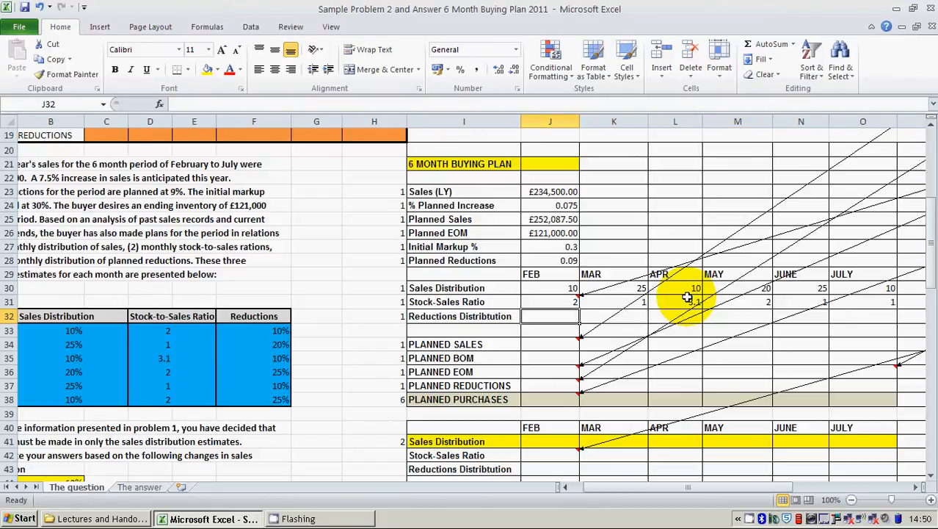
pyautogui.write('10')
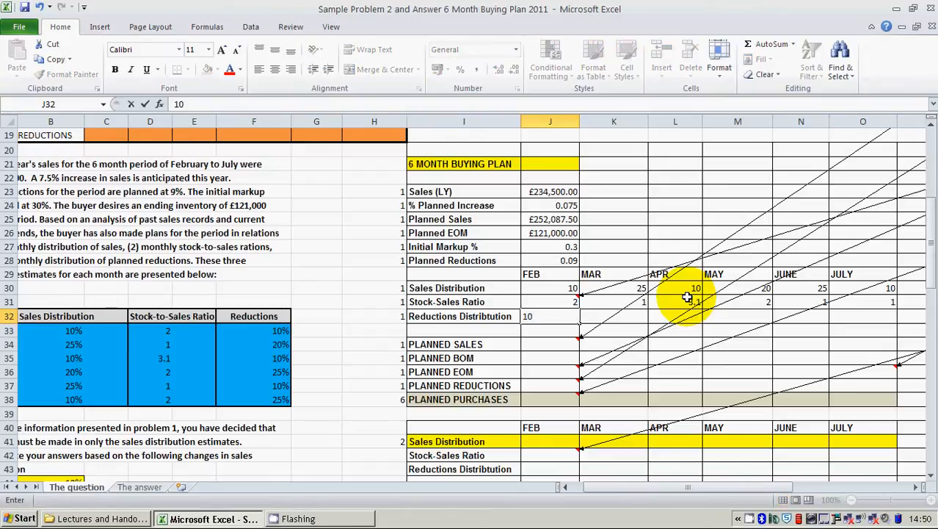
pyautogui.press('Right')
pyautogui.write('20')
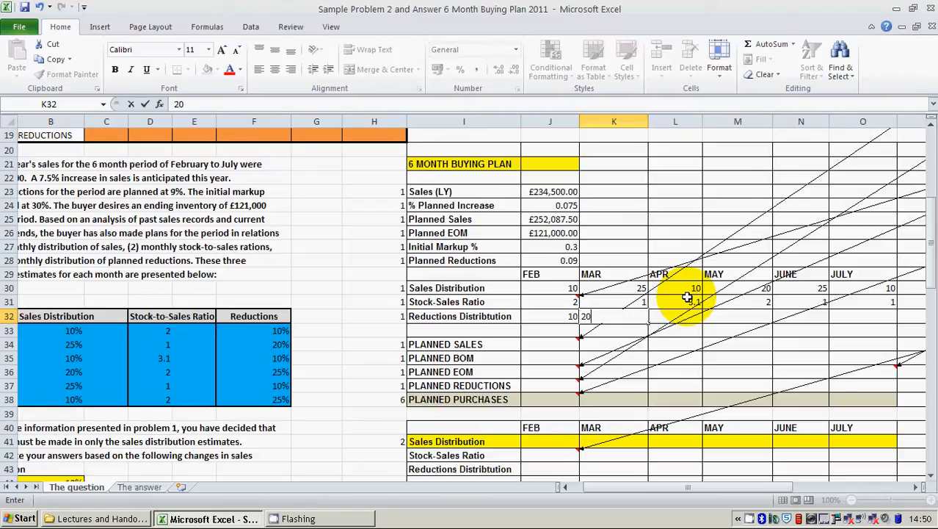
pyautogui.press('Right')
pyautogui.write('10')
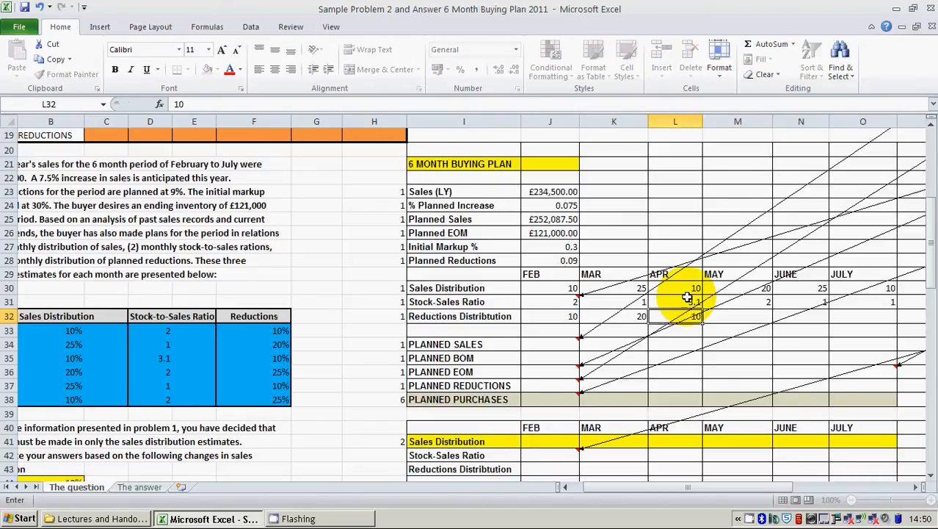
pyautogui.press('pagedown')
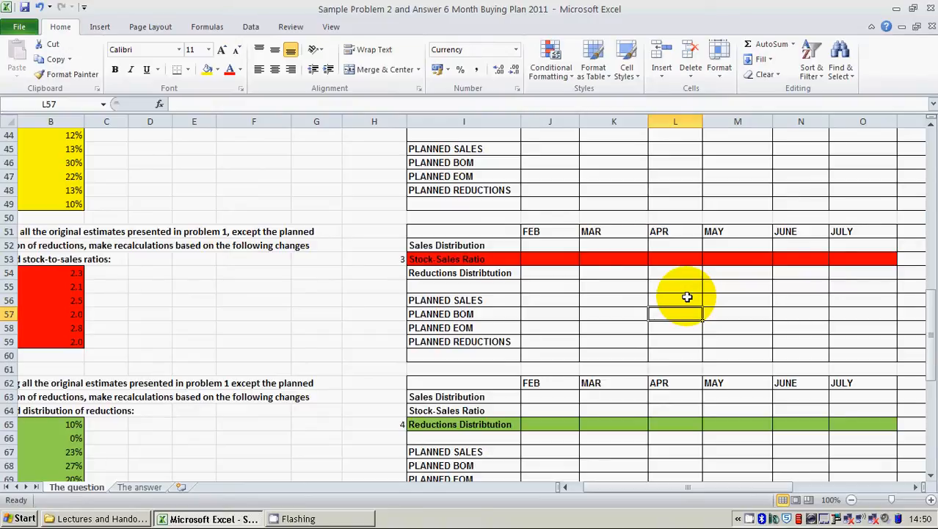
pyautogui.press('Up')
pyautogui.press('Up')
pyautogui.press('Up')
pyautogui.press('Up')
pyautogui.press('Up')
pyautogui.press('Up')
pyautogui.press('Up')
pyautogui.press('Up')
pyautogui.press('Up')
pyautogui.press('Up')
pyautogui.press('Up')
pyautogui.press('Up')
pyautogui.press('Up')
pyautogui.press('Up')
pyautogui.press('Up')
pyautogui.press('Up')
pyautogui.press('Up')
pyautogui.press('Up')
pyautogui.press('Up')
pyautogui.press('Up')
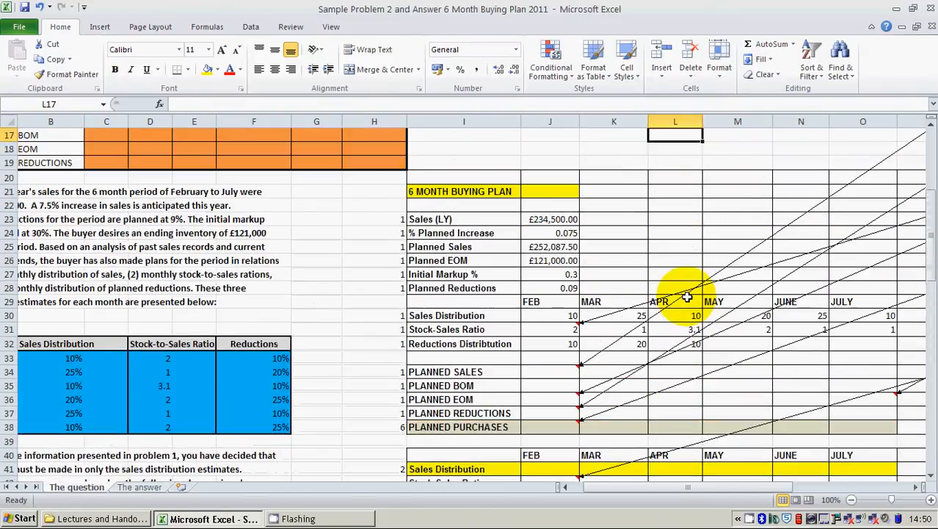
pyautogui.press('Up')
pyautogui.press('Down')
pyautogui.press('Down')
pyautogui.press('Down')
pyautogui.press('Down')
pyautogui.press('Down')
pyautogui.press('Down')
pyautogui.press('Down')
pyautogui.press('Down')
pyautogui.press('Down')
pyautogui.press('Down')
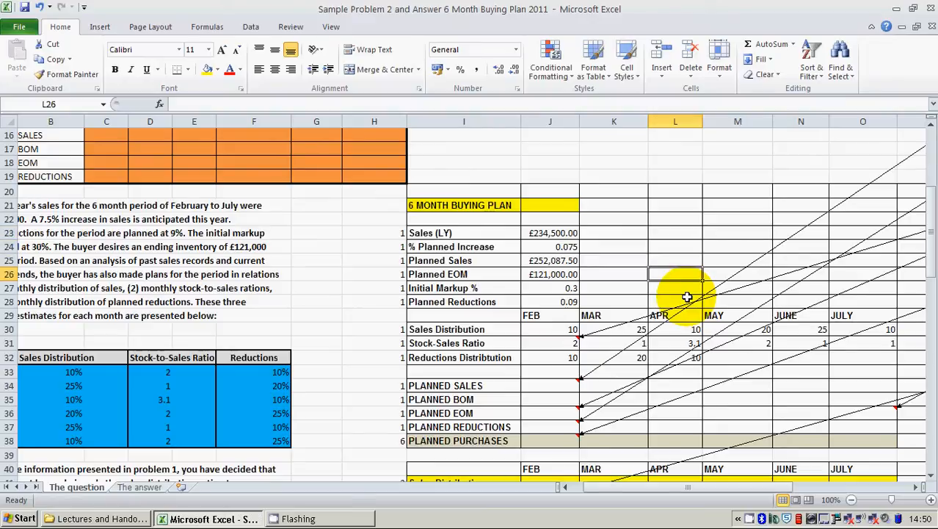
pyautogui.press('Down')
pyautogui.press('Down')
pyautogui.press('Down')
pyautogui.press('Down')
pyautogui.press('Down')
pyautogui.press('Down')
pyautogui.press('Right')
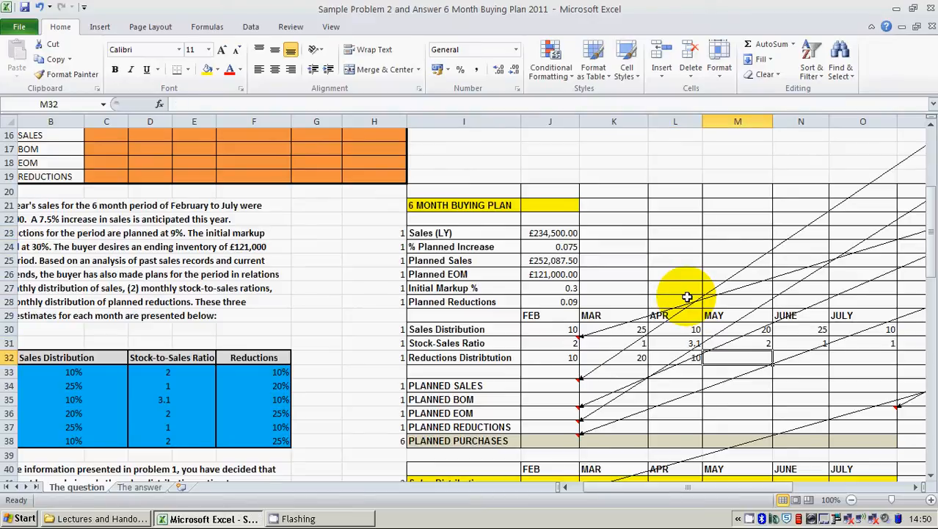
pyautogui.press('Left')
pyautogui.press('Left')
pyautogui.press('Home')
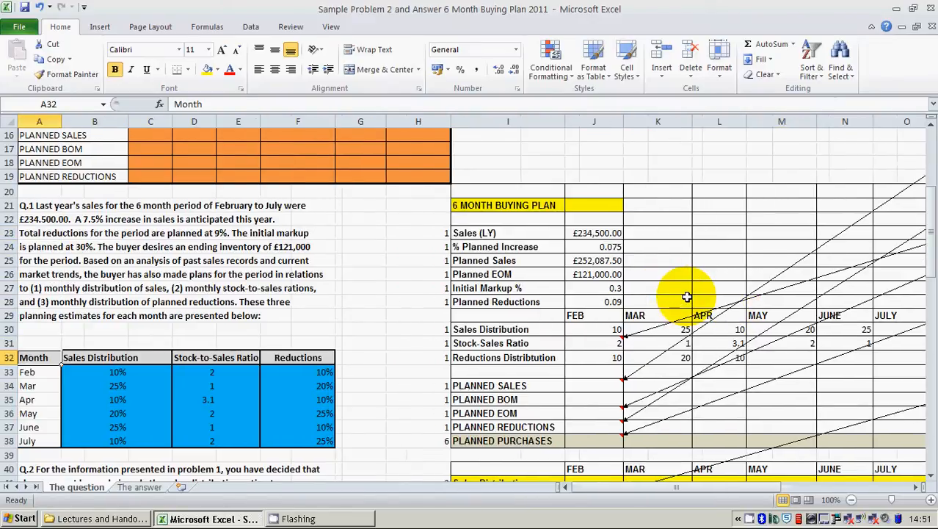
# Enter the Reductions Distribution figures 25 for May, 10 for June and 25 for July in M32:O32.
pyautogui.press('Right')
pyautogui.press('Right')
pyautogui.press('Right')
pyautogui.press('Right')
pyautogui.press('Right')
pyautogui.press('Right')
pyautogui.press('Right')
pyautogui.press('Right')
pyautogui.press('Right')
pyautogui.press('Right')
pyautogui.press('Right')
pyautogui.press('Right')
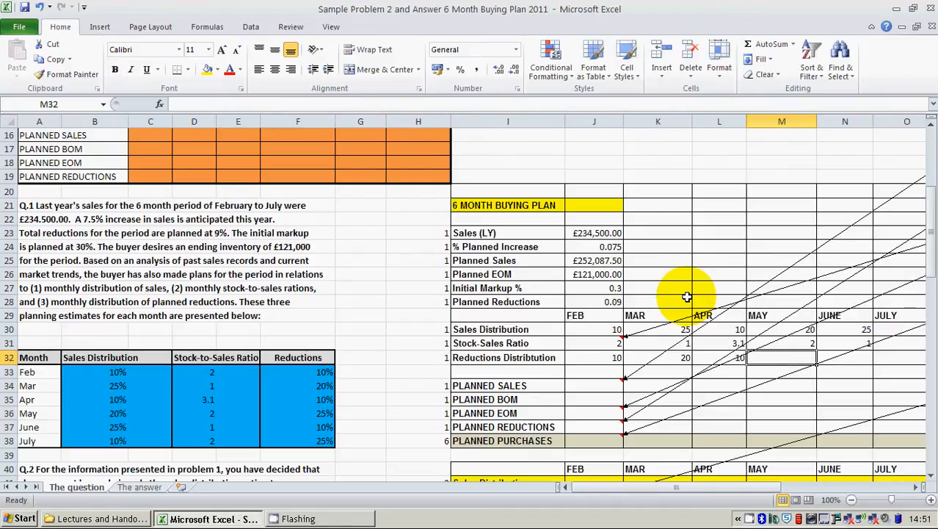
pyautogui.write('25')
pyautogui.press('Right')
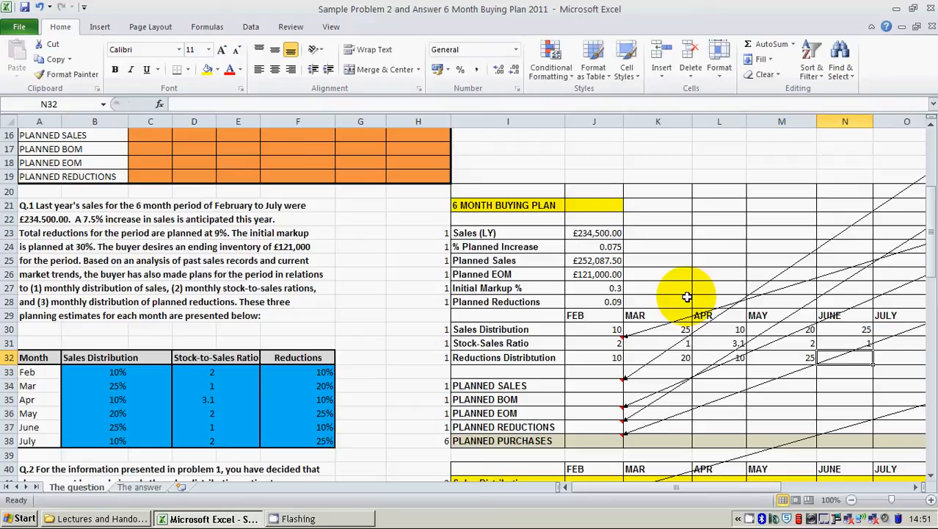
pyautogui.write('10')
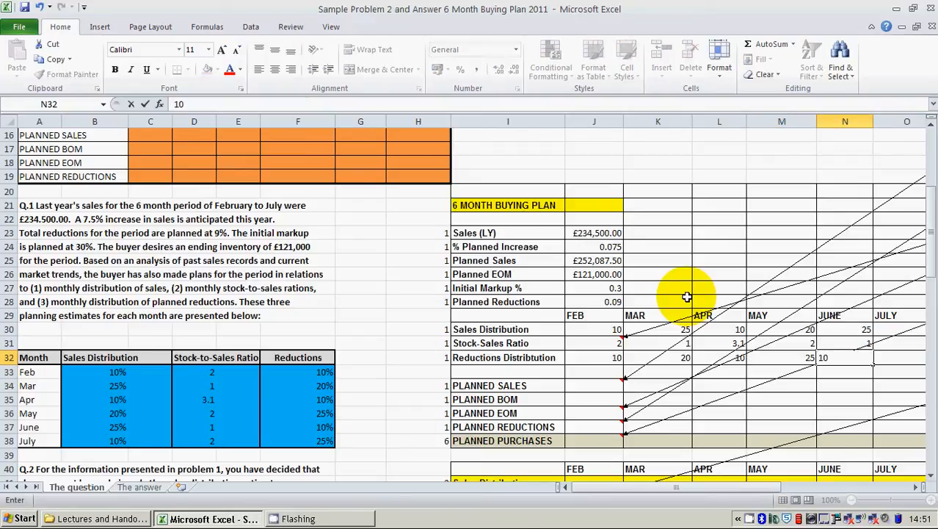
pyautogui.press('Right')
pyautogui.write('25')
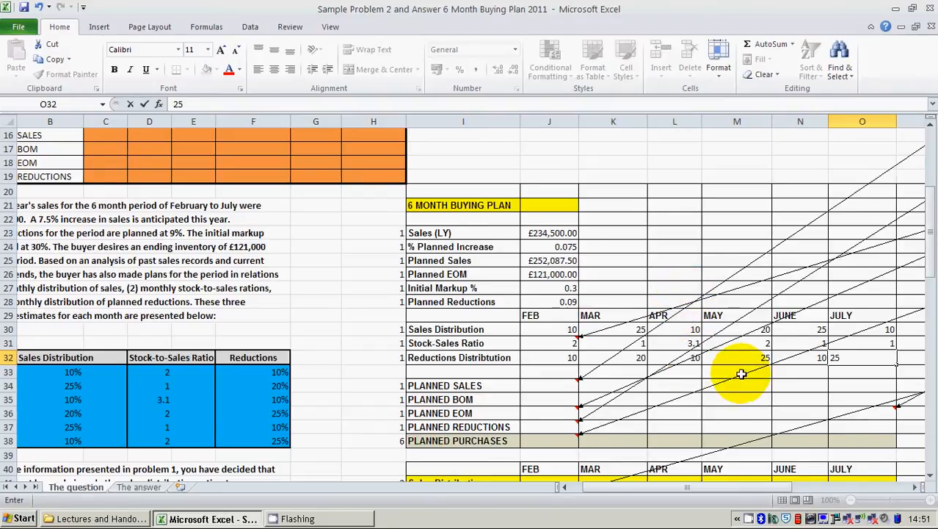
pyautogui.press('Return')
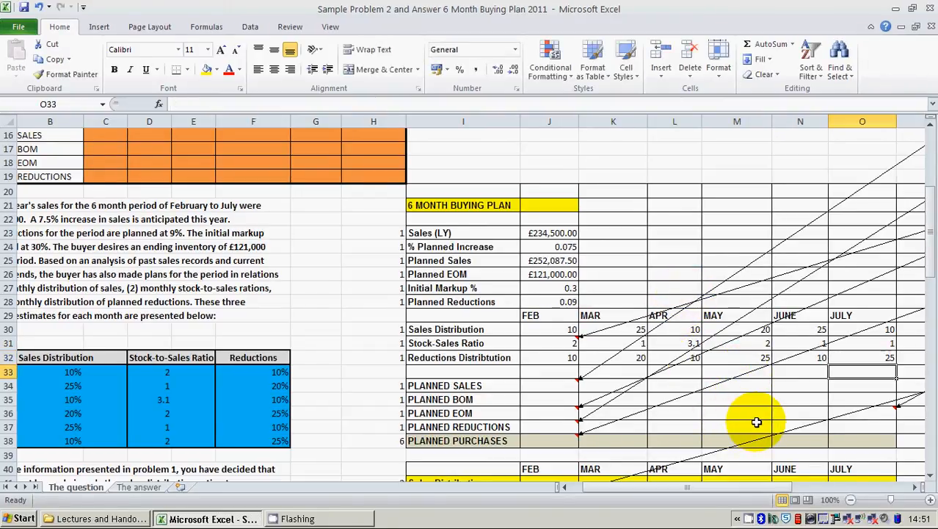
# Review the entered distribution rows and the blank planned rows below them, ending on the February Planned Sales cell J34.
pyautogui.press('Up')
pyautogui.press('Down')
pyautogui.press('Up')
pyautogui.press('Down')
pyautogui.press('Up')
pyautogui.press('Left')
pyautogui.press('Left')
pyautogui.press('Left')
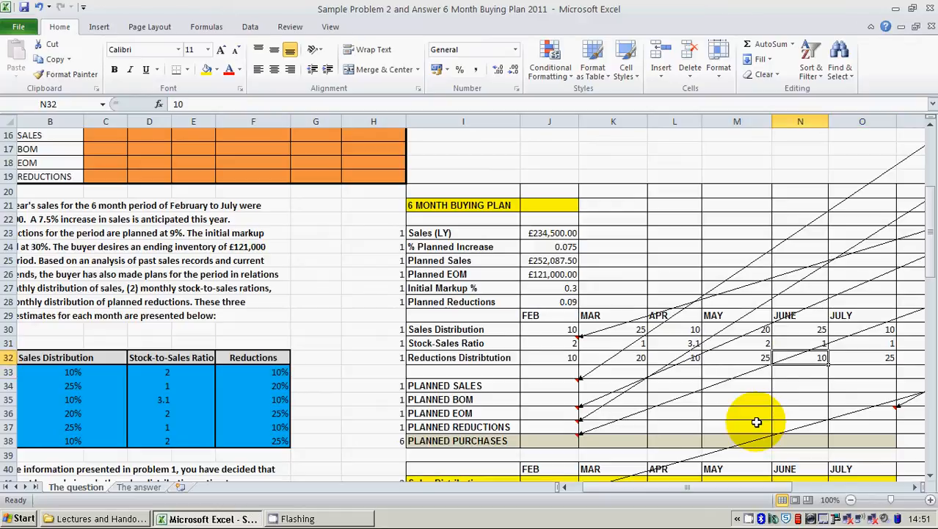
pyautogui.press('Down')
pyautogui.press('Down')
pyautogui.press('Down')
pyautogui.press('Down')
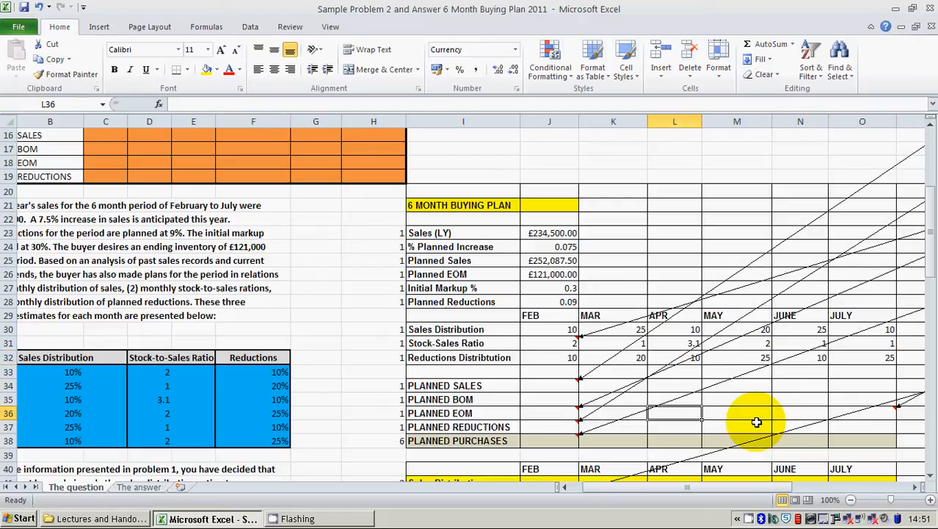
pyautogui.press('Up')
pyautogui.press('Up')
pyautogui.press('Up')
pyautogui.press('Down')
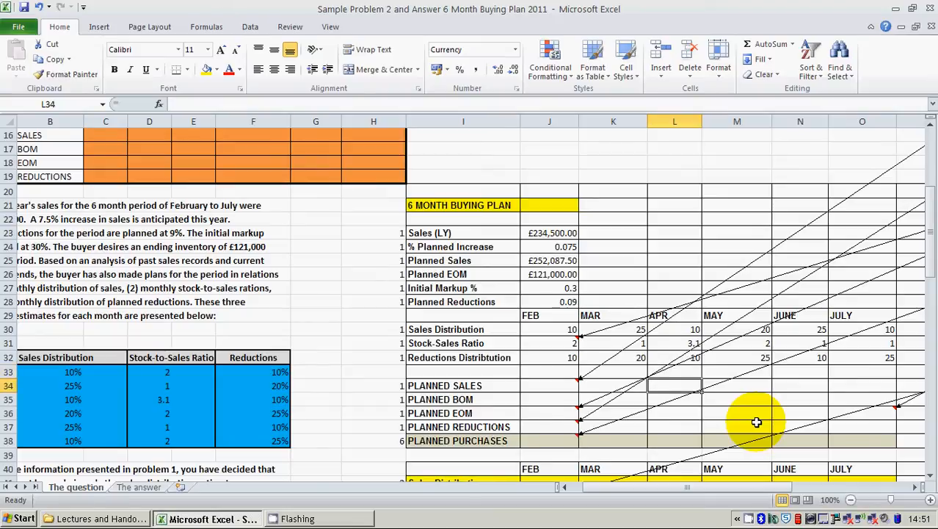
pyautogui.press('Left')
pyautogui.press('Left')
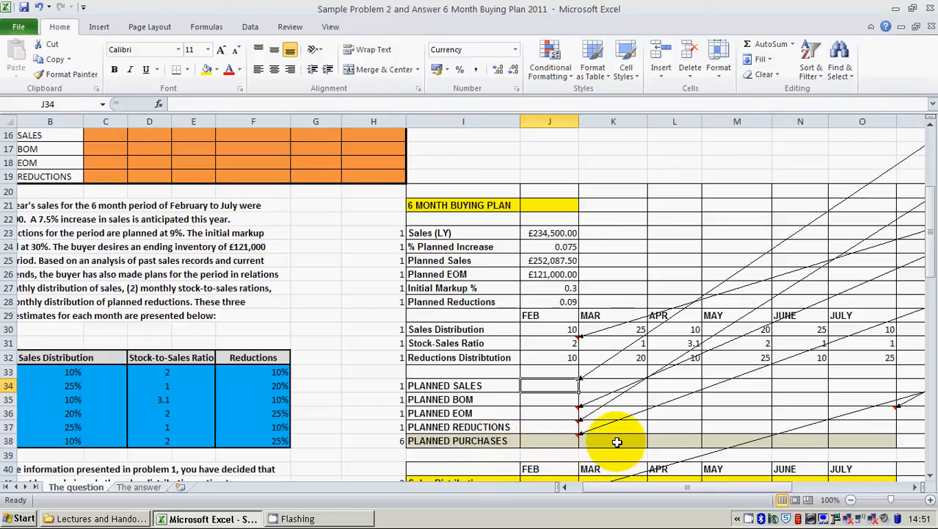
pyautogui.click(748, 519)
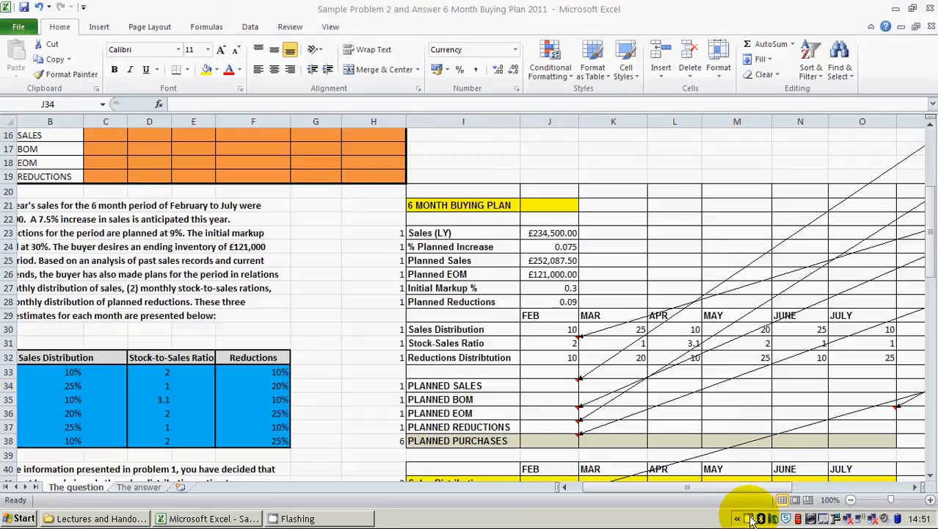
pyautogui.click(749, 519)
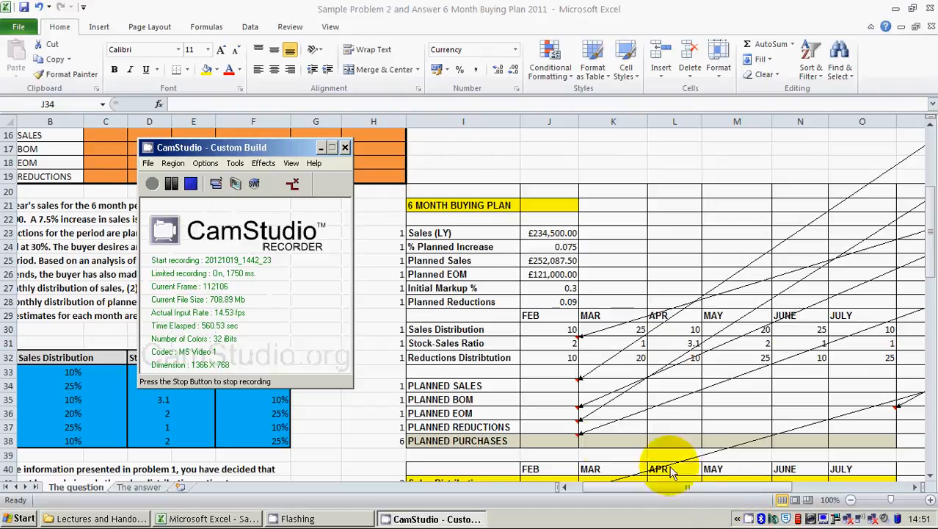